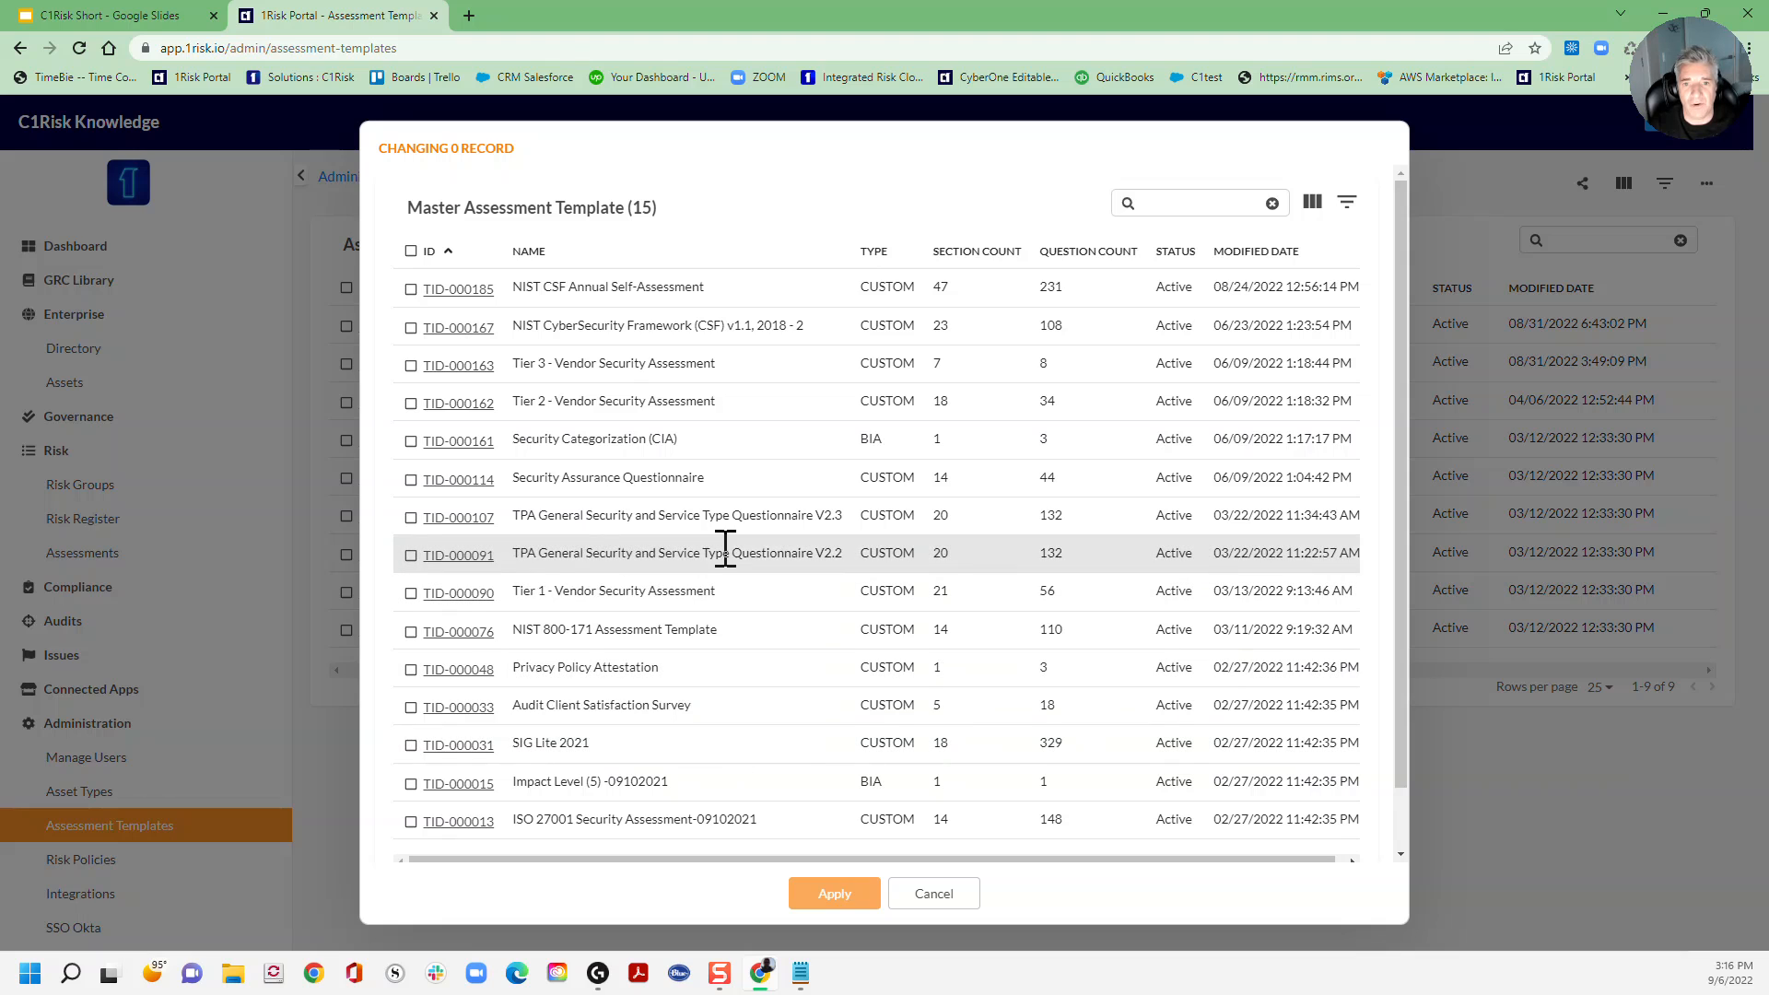
Step: Close the Master Assessment Template picker without applying any template
click(933, 894)
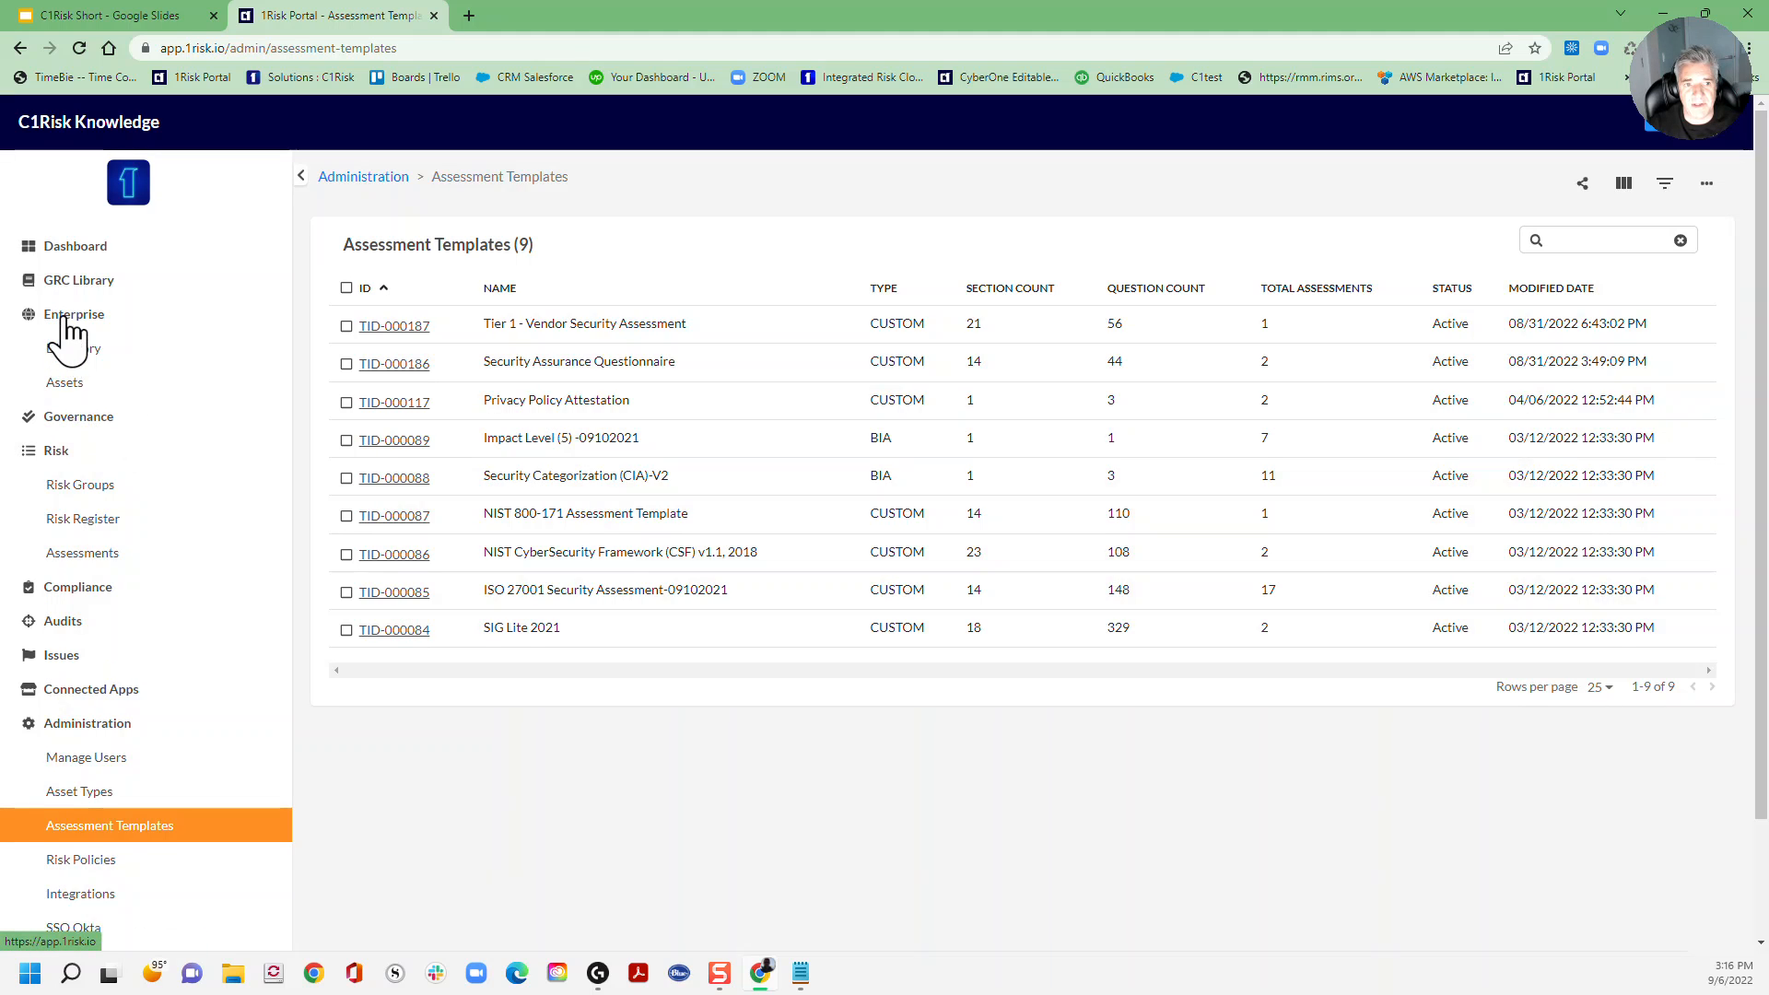
Step: Filter enterprise assets to Companies and open ACME 1 (HT), AID-002535
click(74, 391)
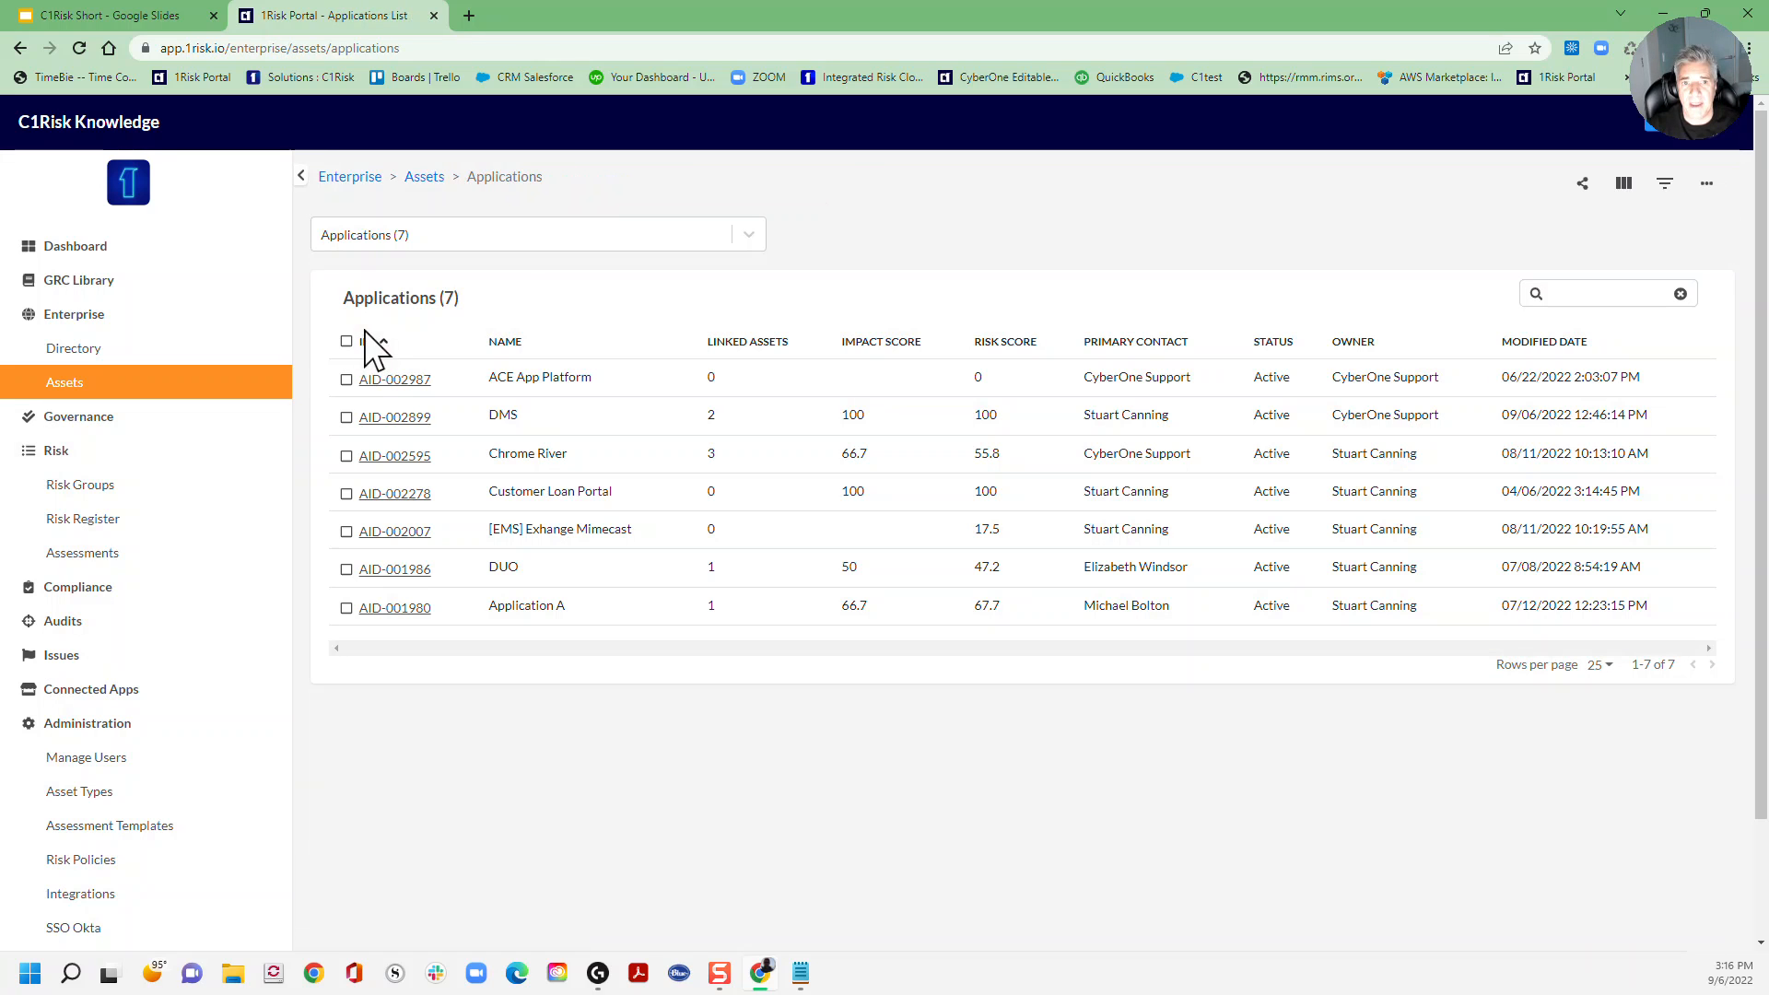
click(523, 236)
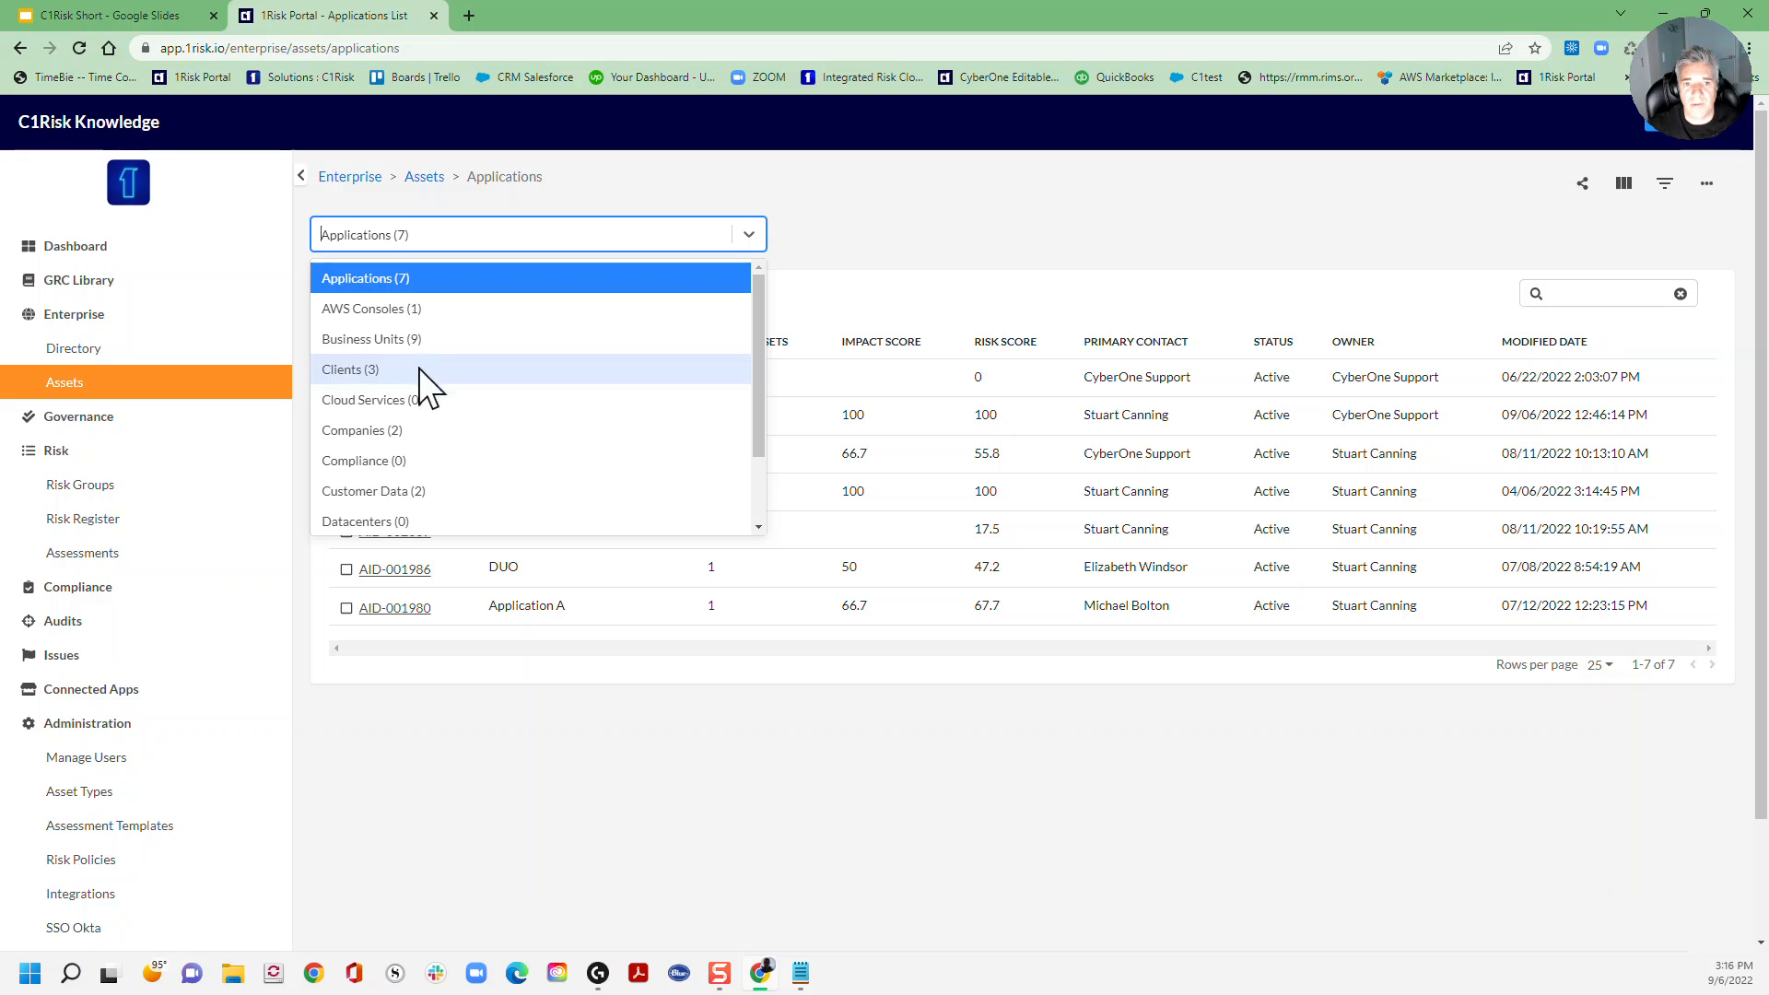
click(399, 433)
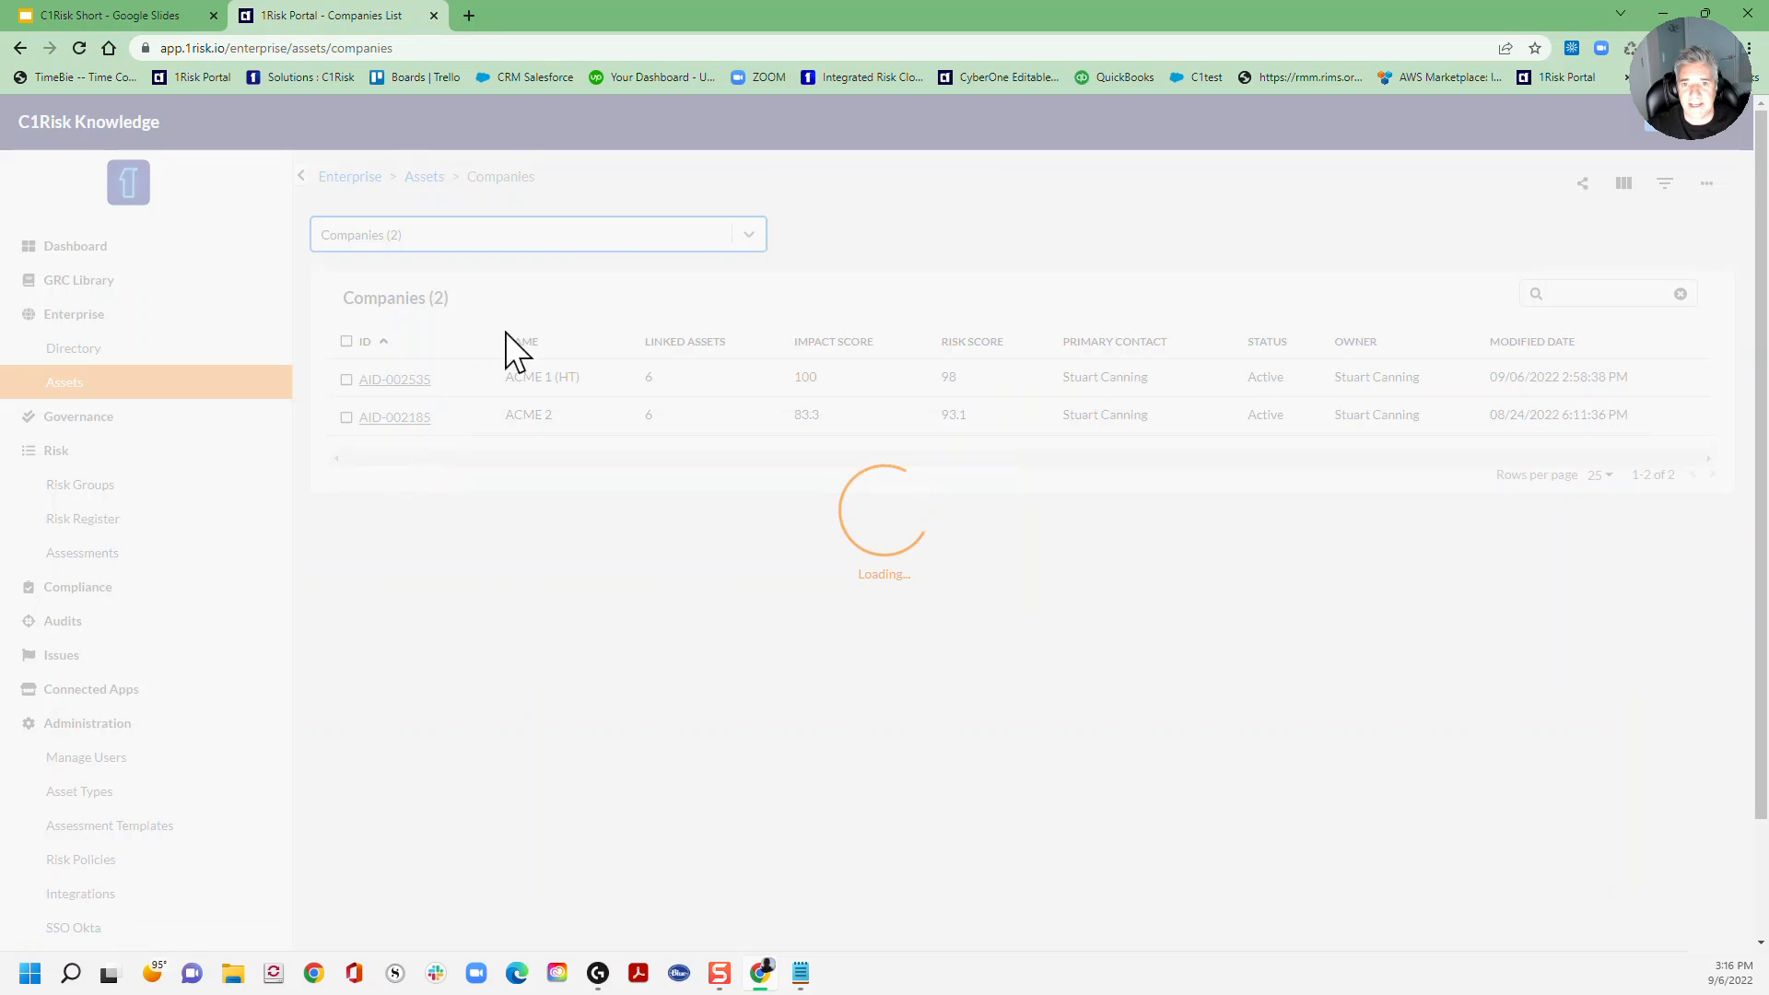
click(661, 243)
scroll(516, 443, down, 2)
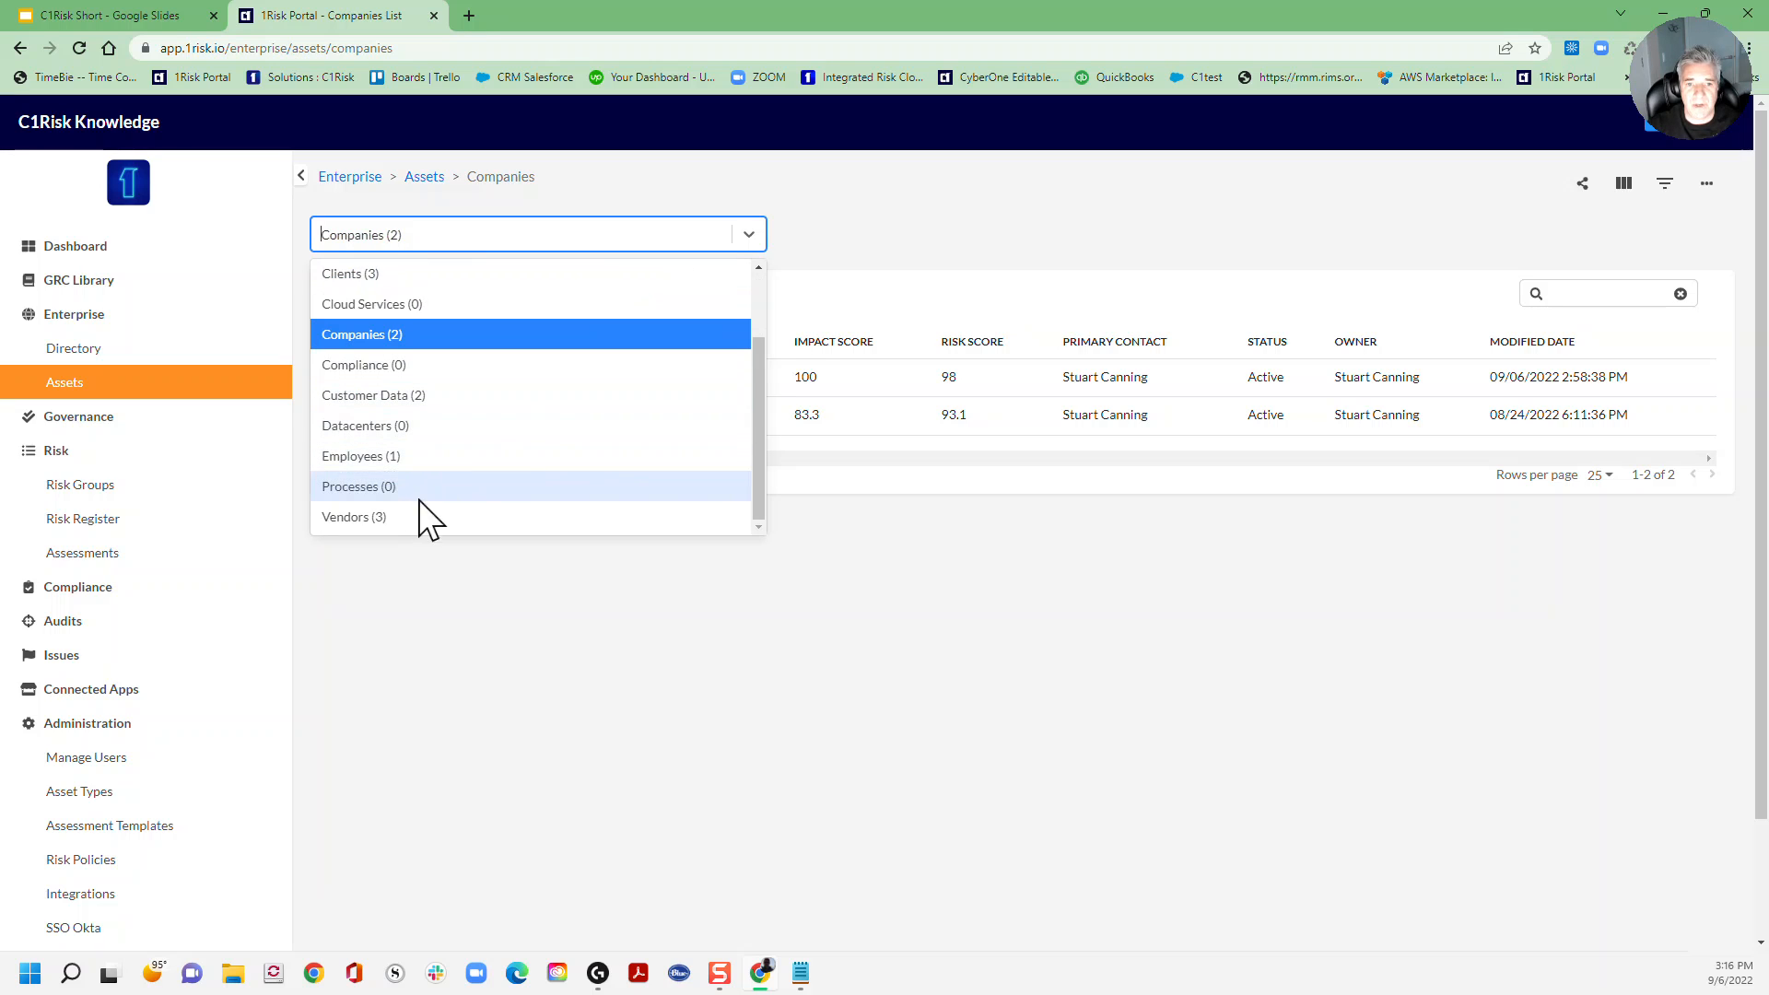
click(380, 518)
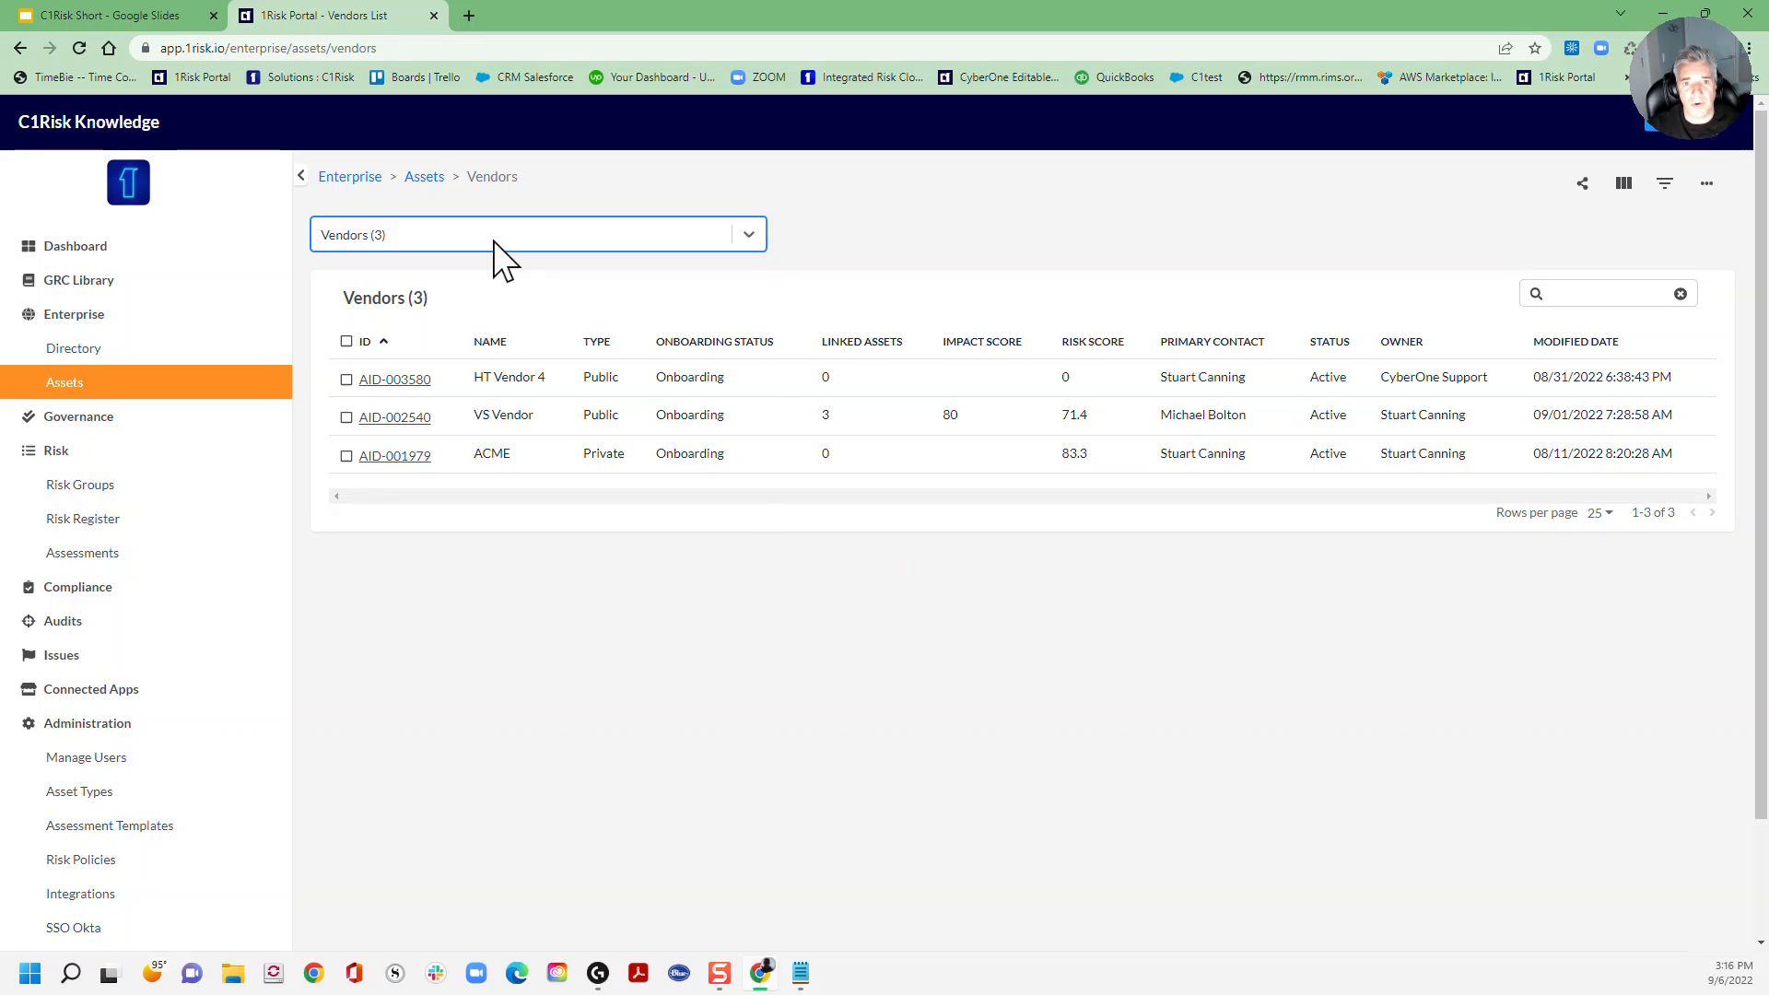
click(494, 241)
click(416, 337)
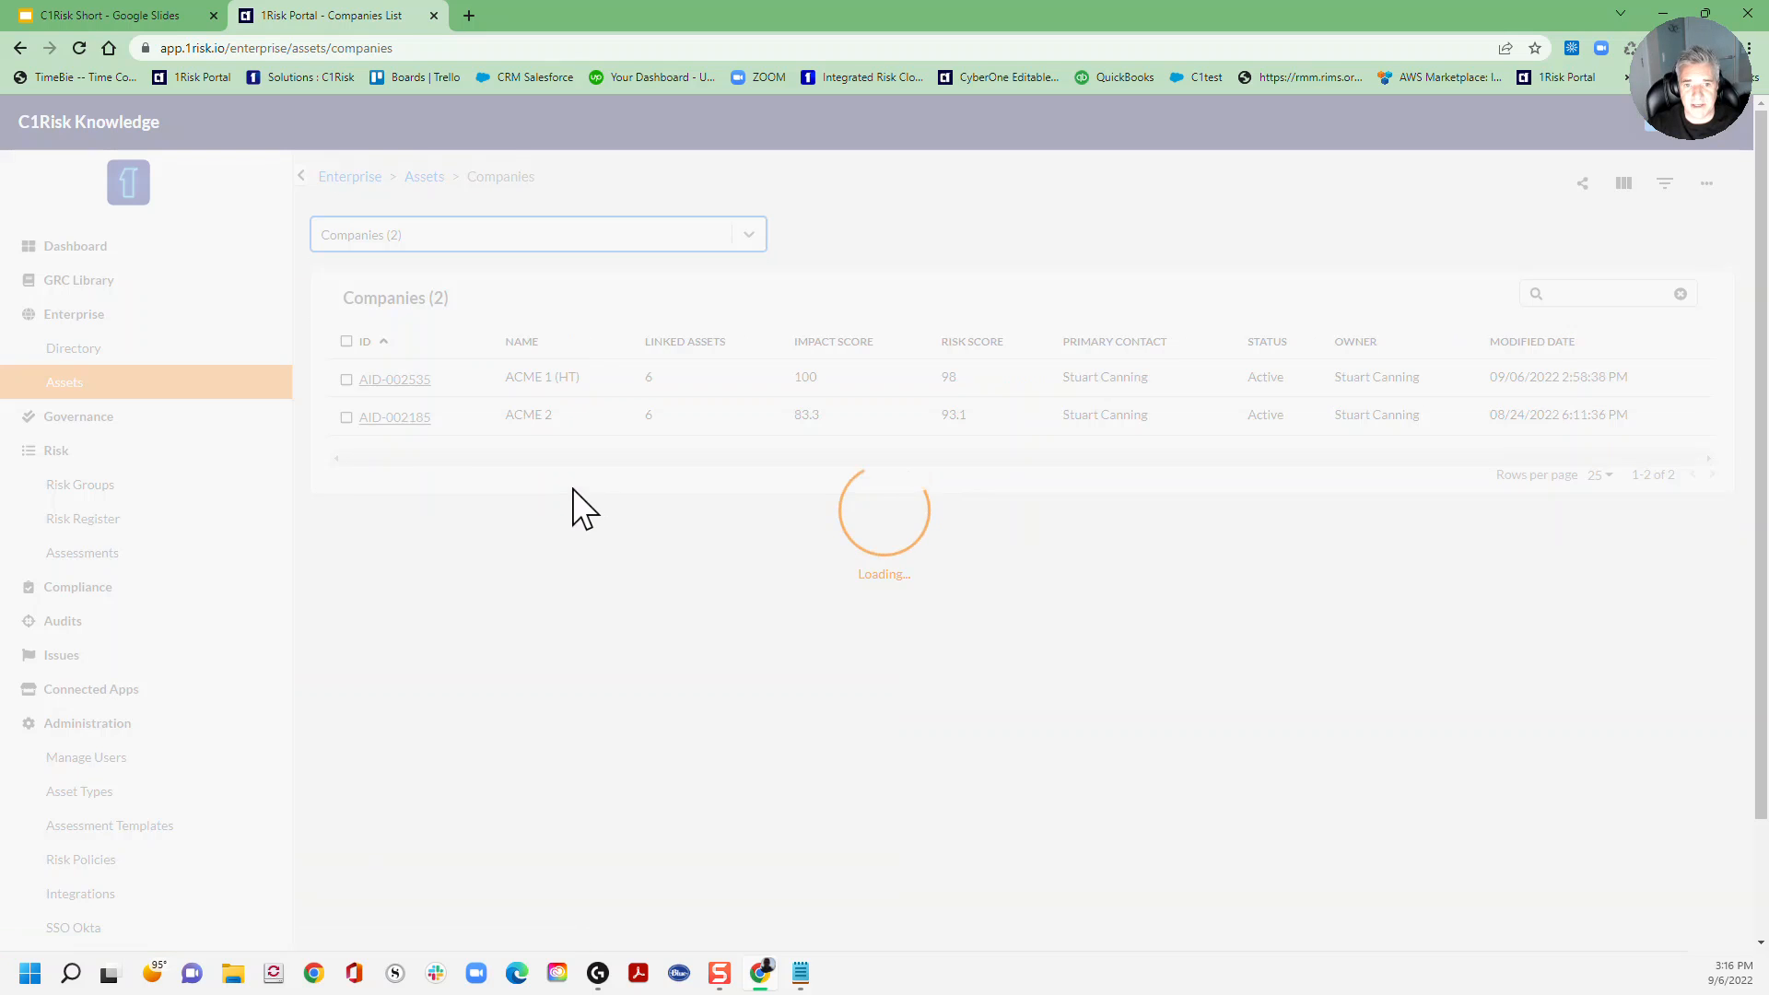
click(403, 381)
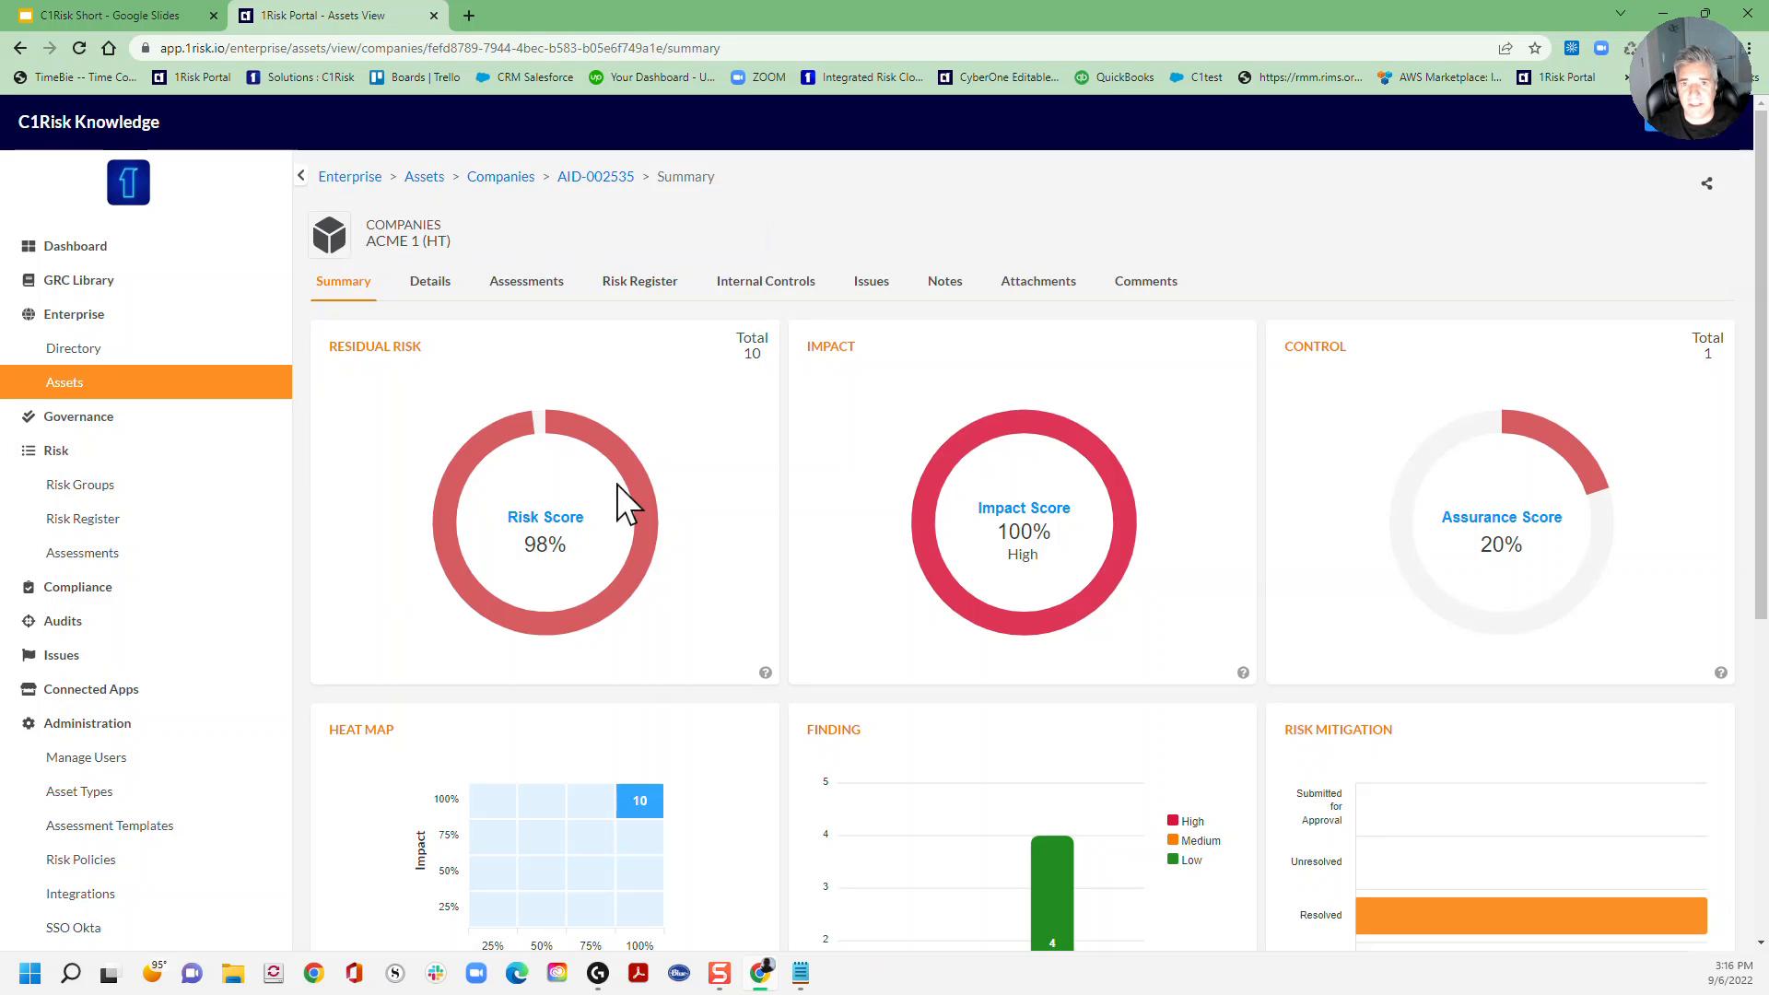
Step: Begin adding a new assessment from ACME 1 (HT)'s assessments list
click(551, 287)
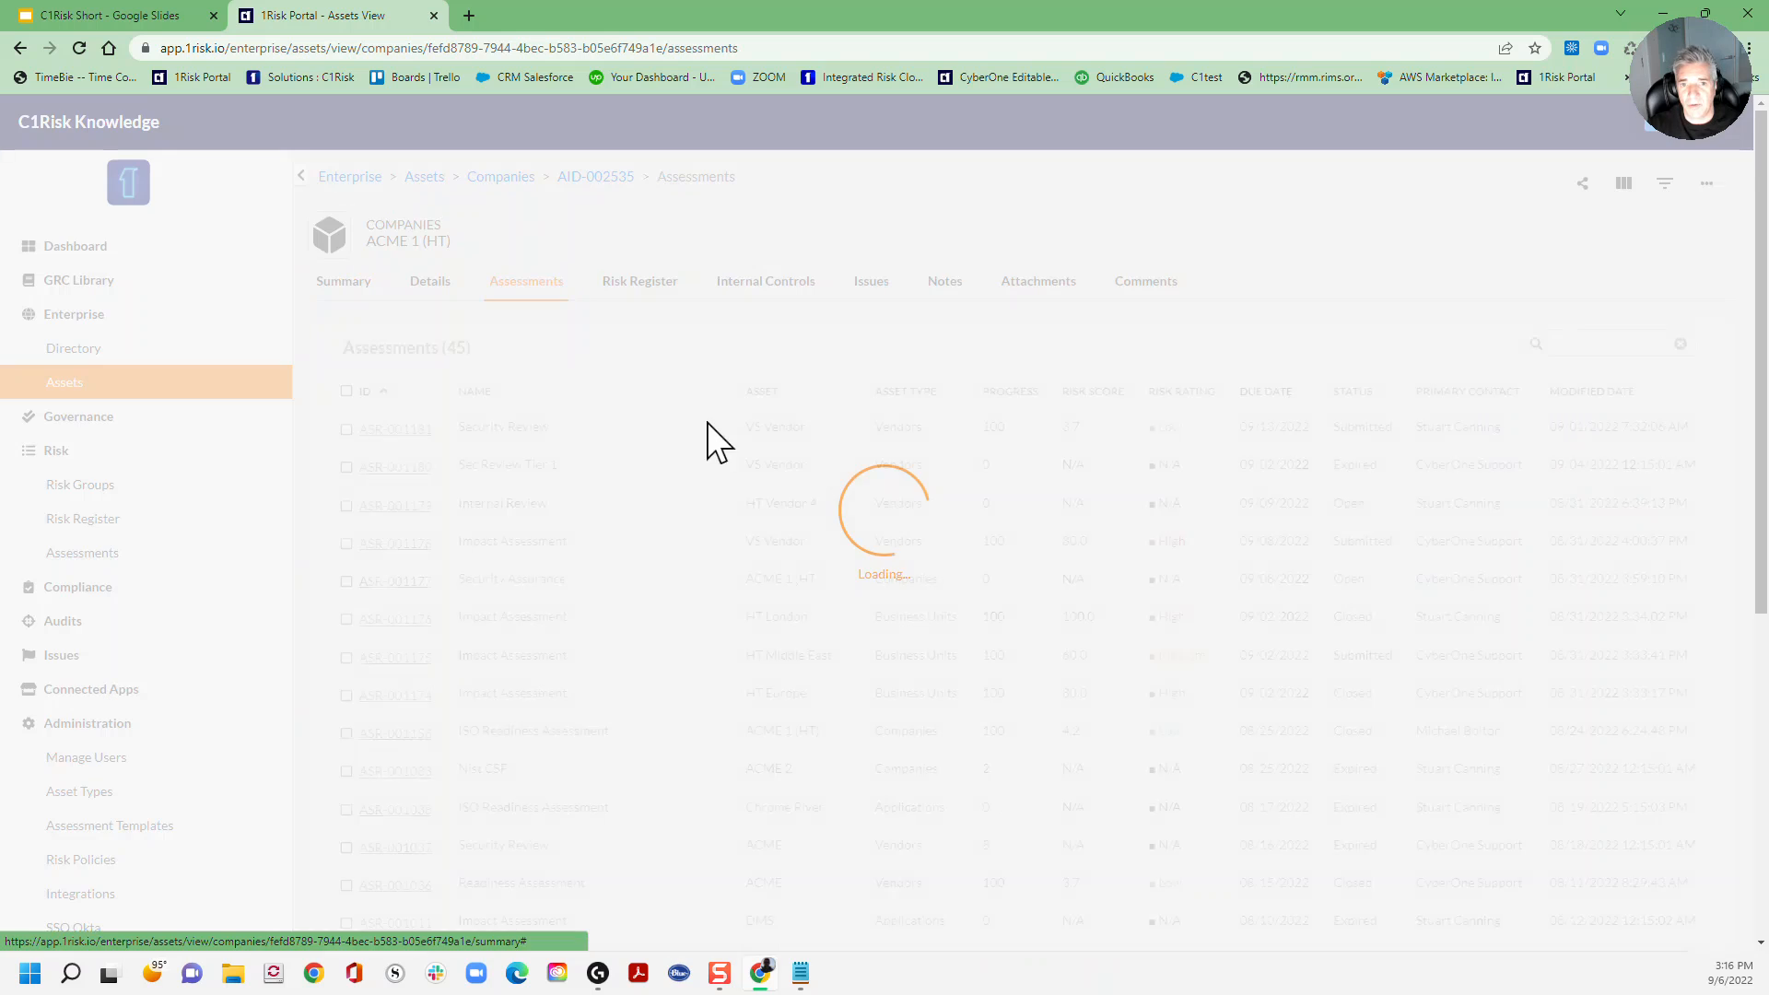
click(1707, 188)
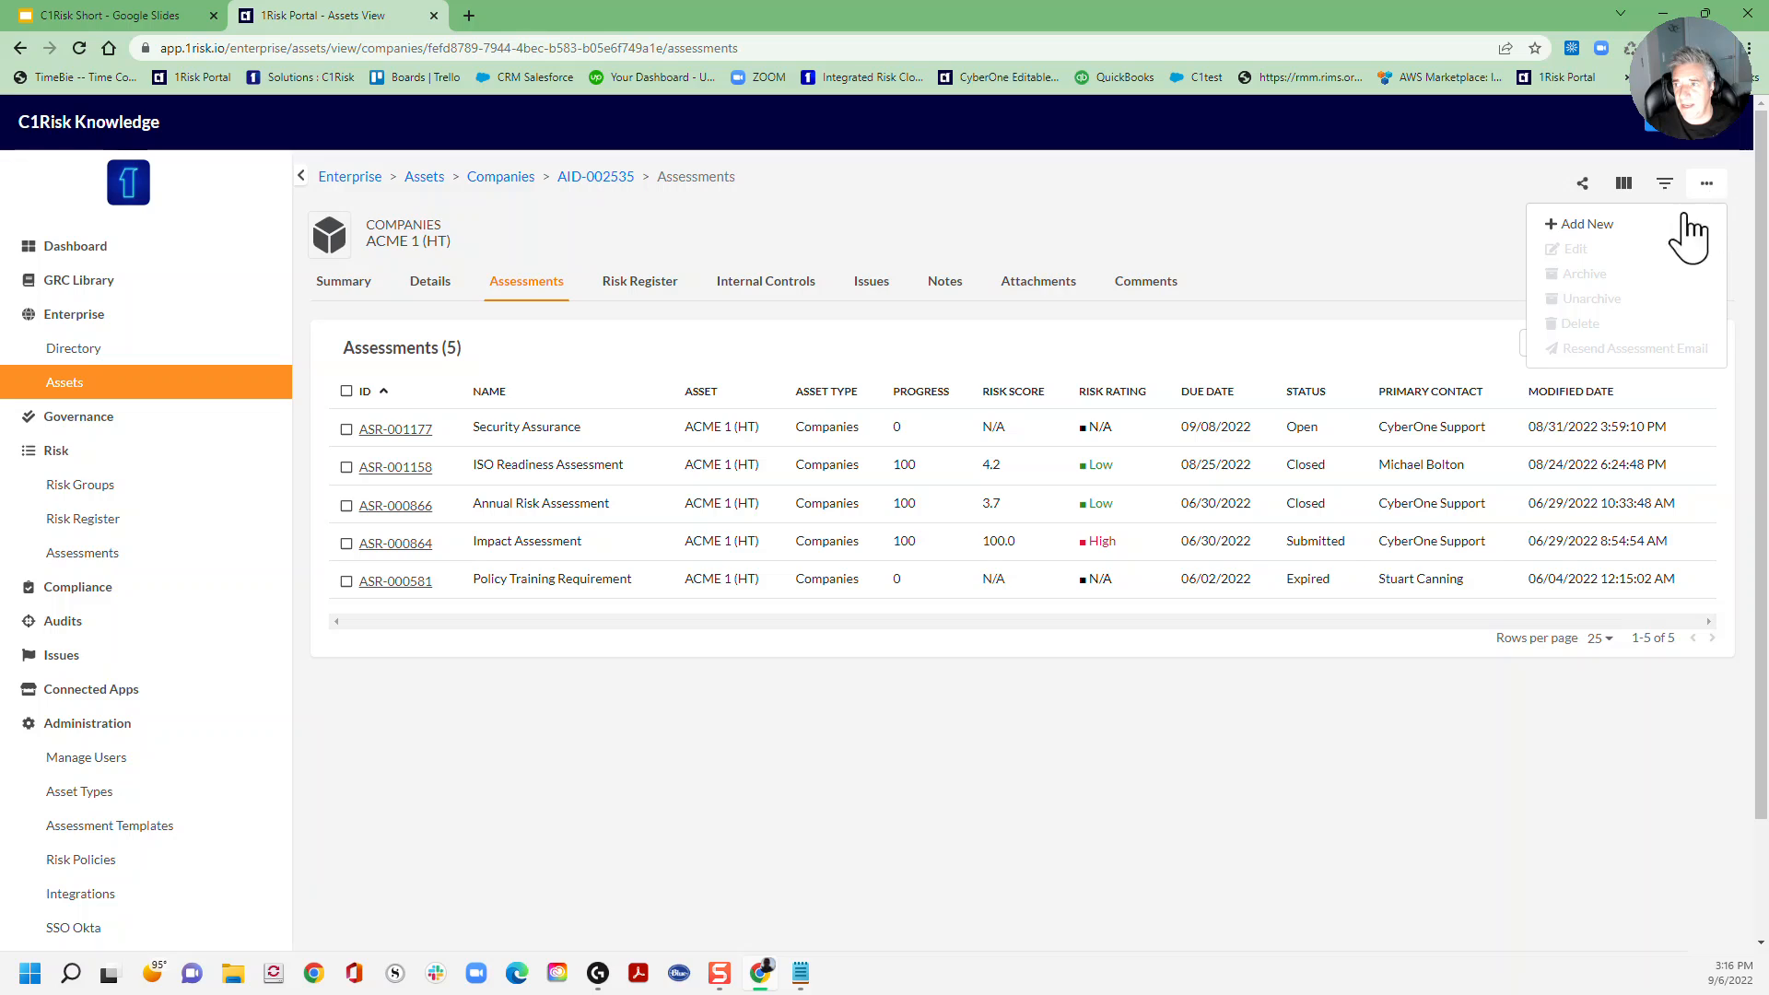
click(1586, 226)
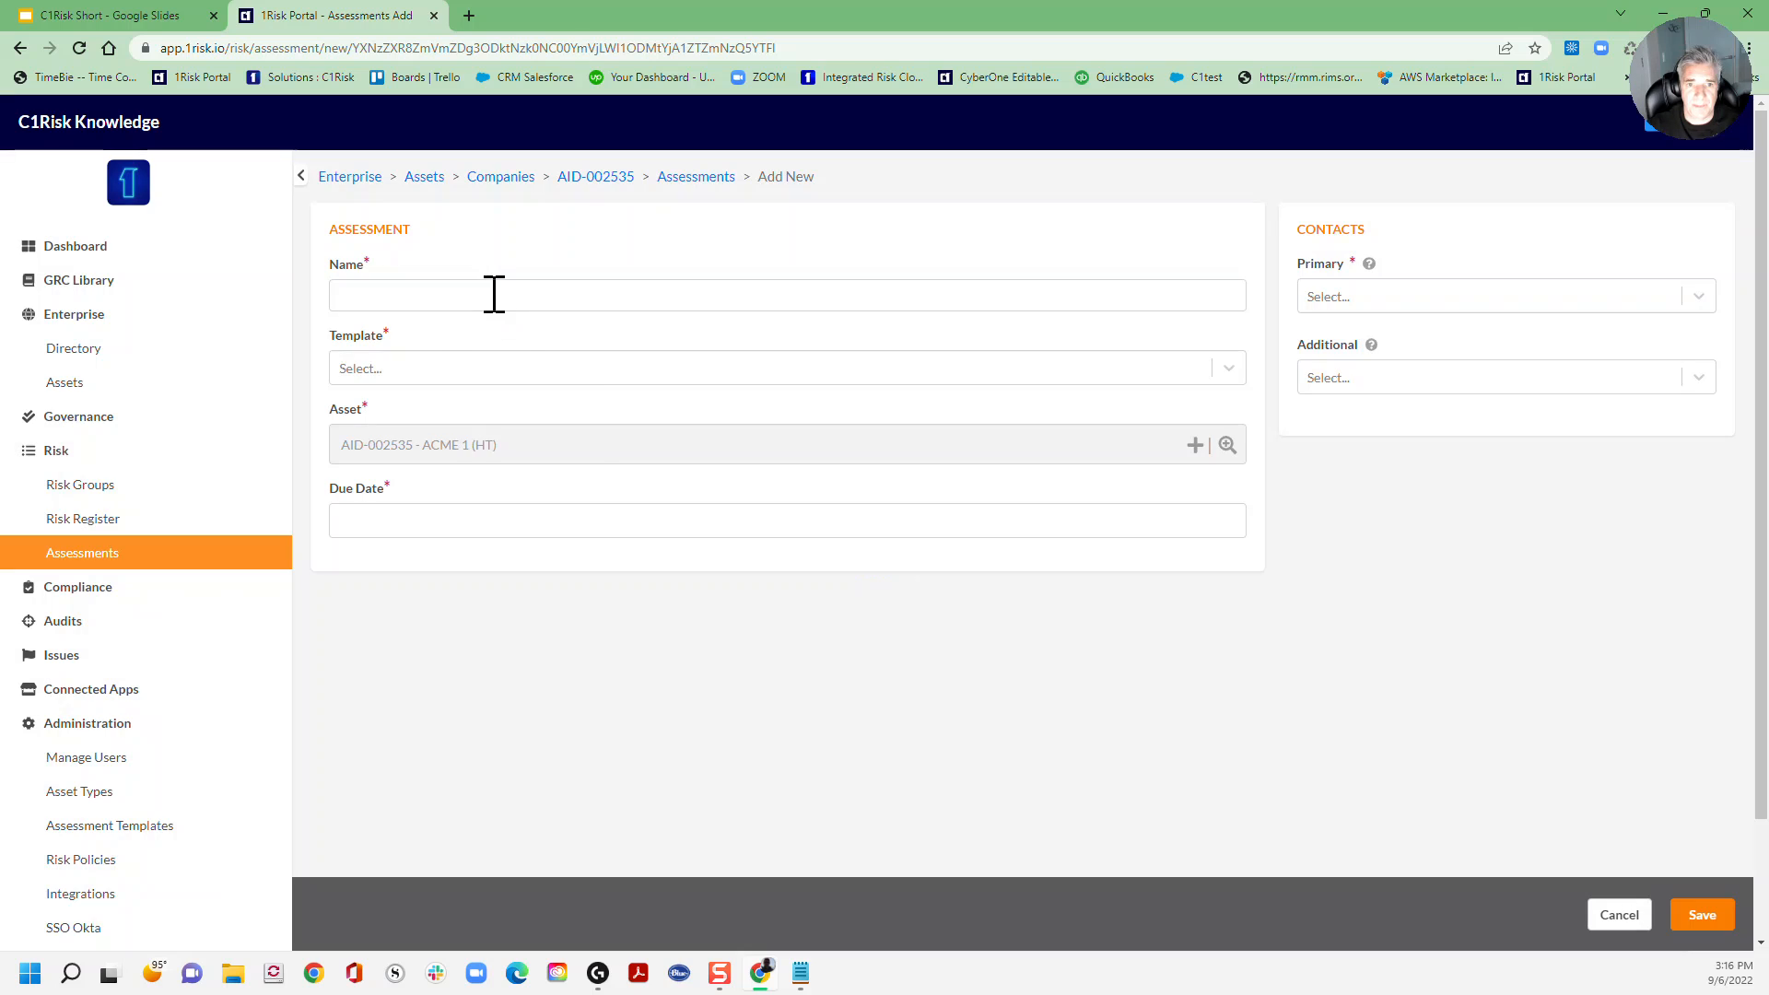
Step: Name the assessment Security Review, use the NIST 800-171 template, due 09/28/2022
click(494, 295)
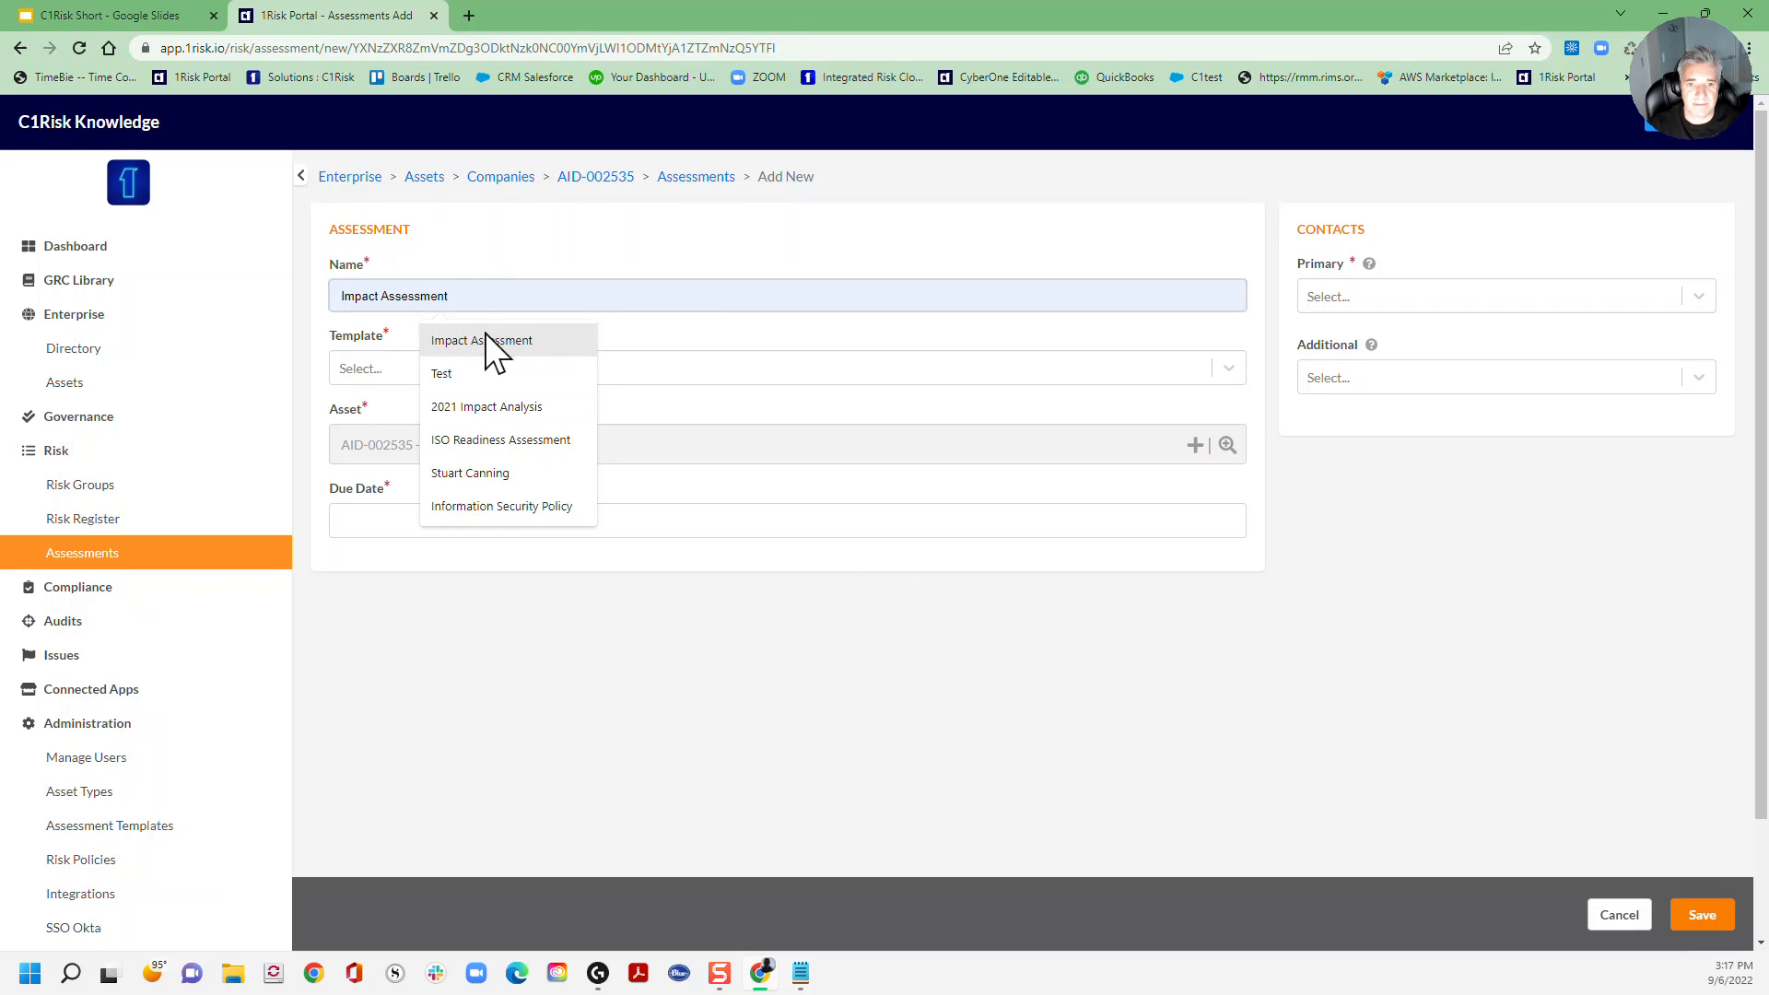
text(Security Review)
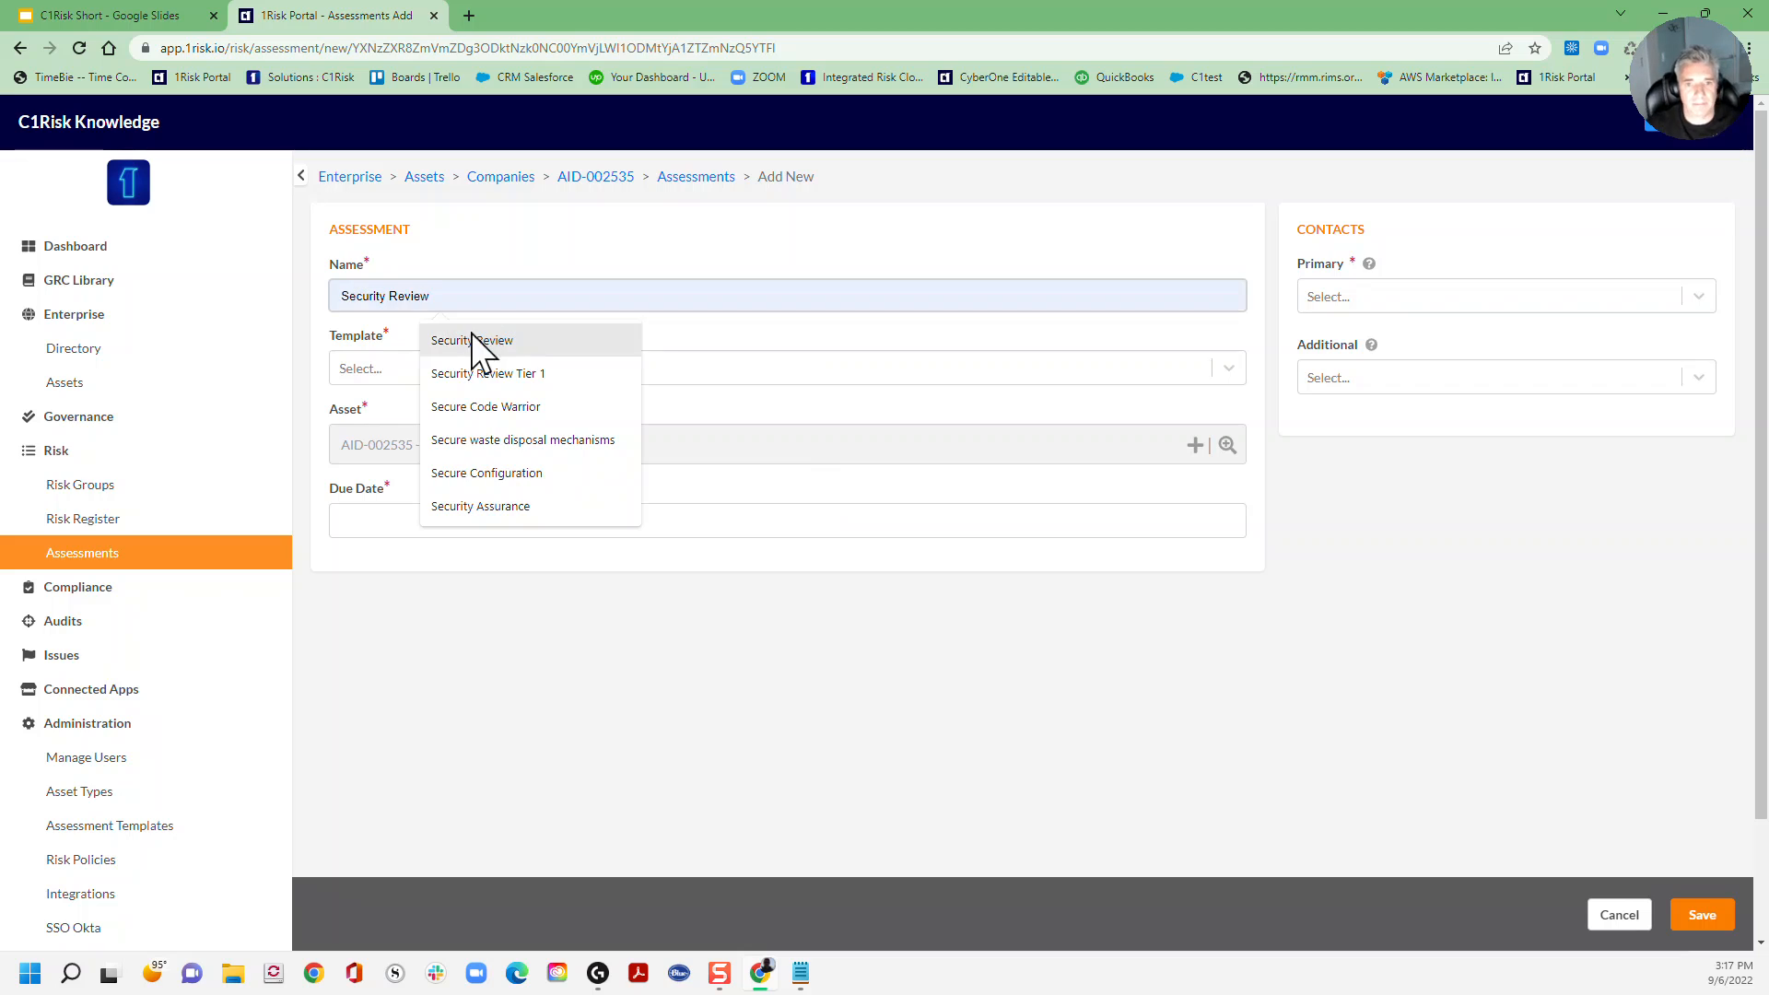
click(472, 340)
click(471, 373)
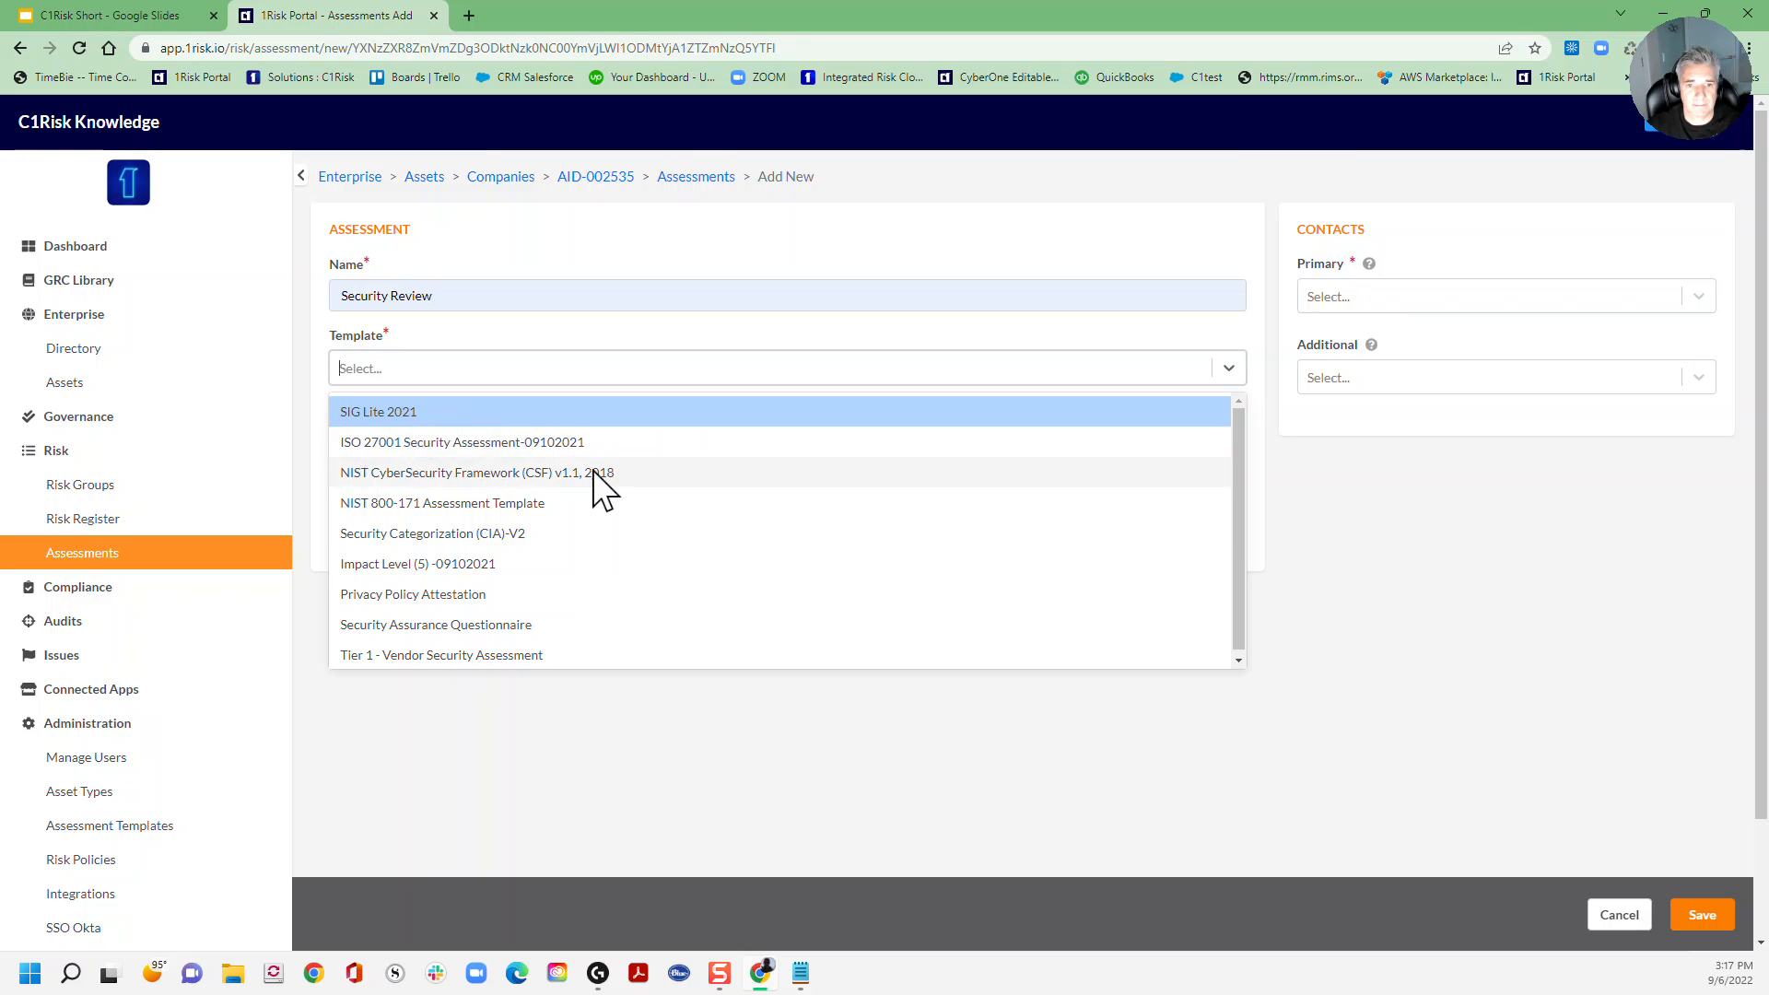
click(456, 503)
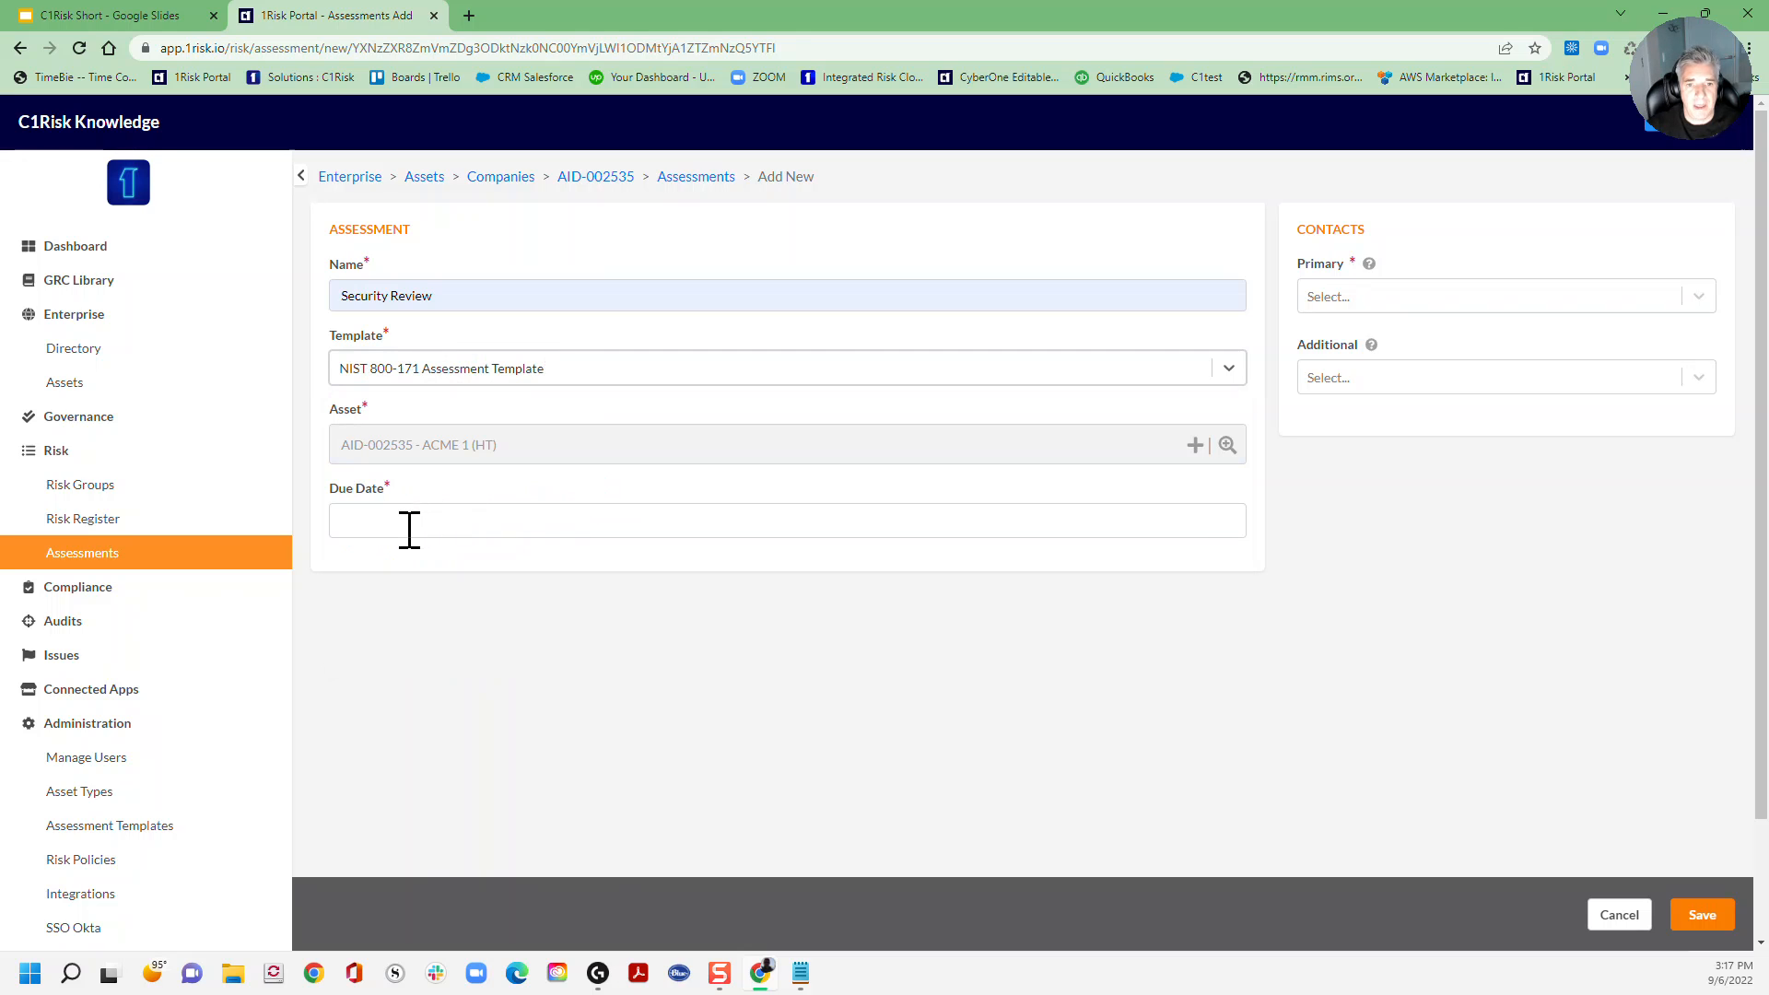
click(408, 521)
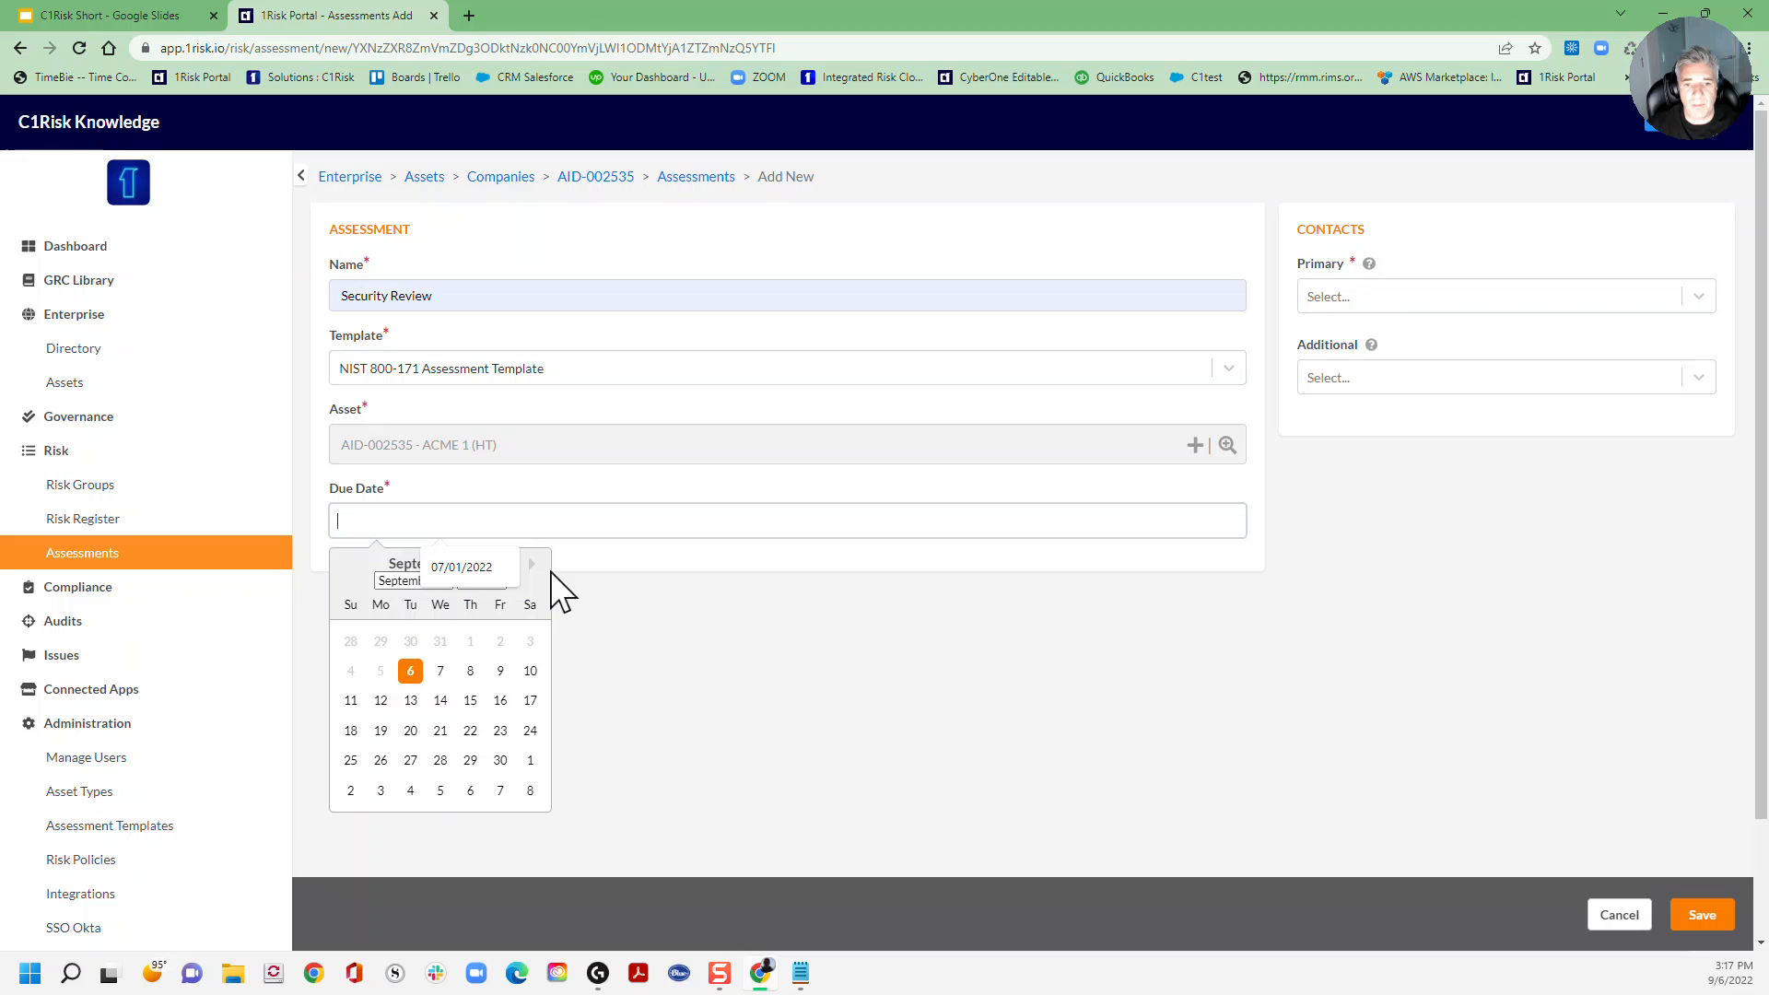
click(440, 761)
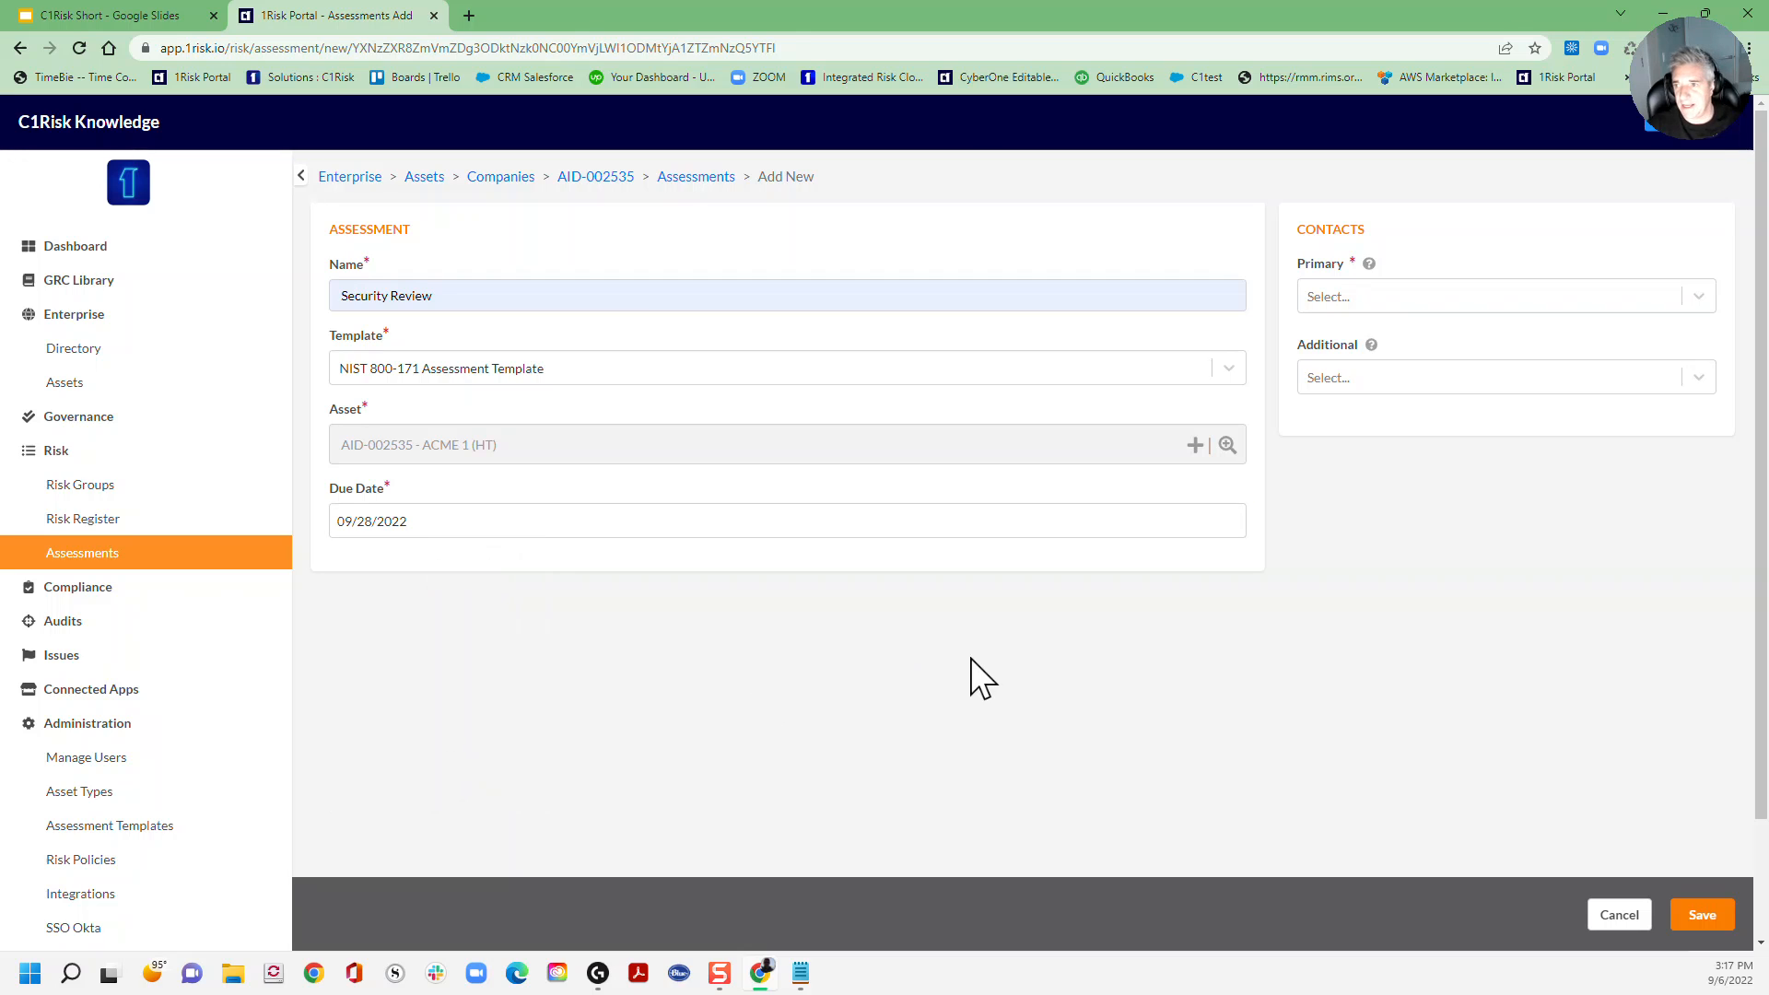
Step: Assign a primary contact and two additional contacts, save, and check the notification e-mail
click(1394, 301)
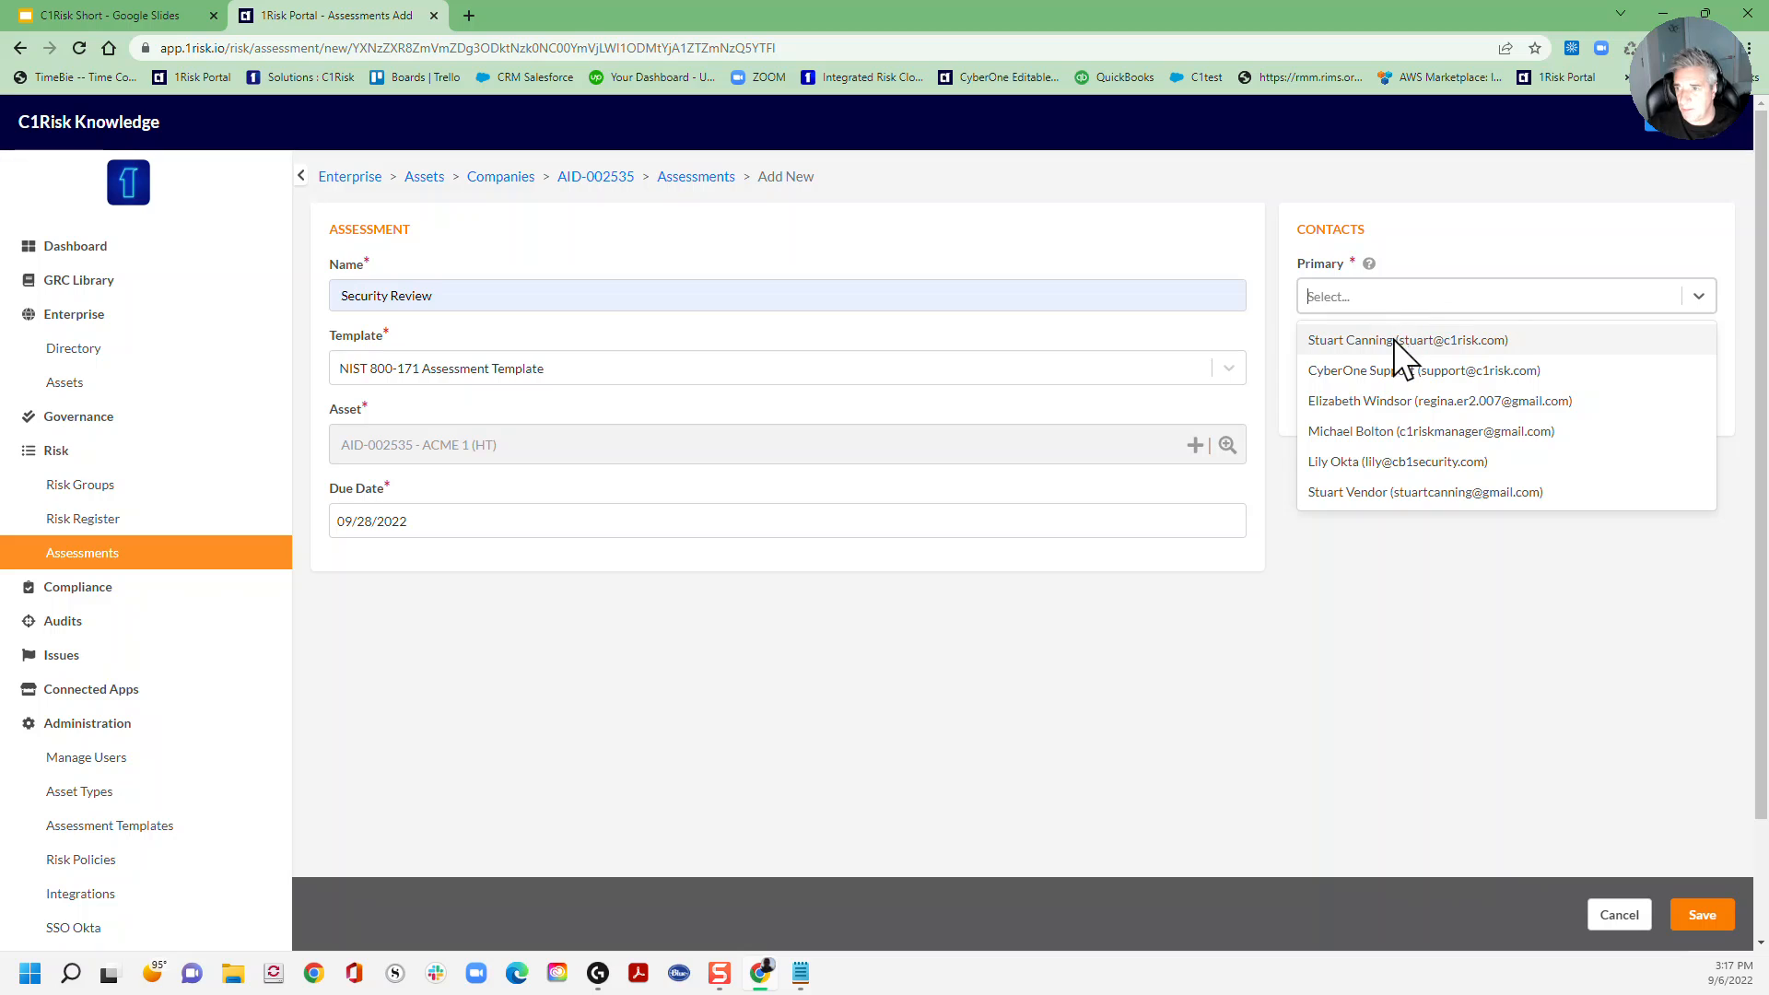
click(1394, 340)
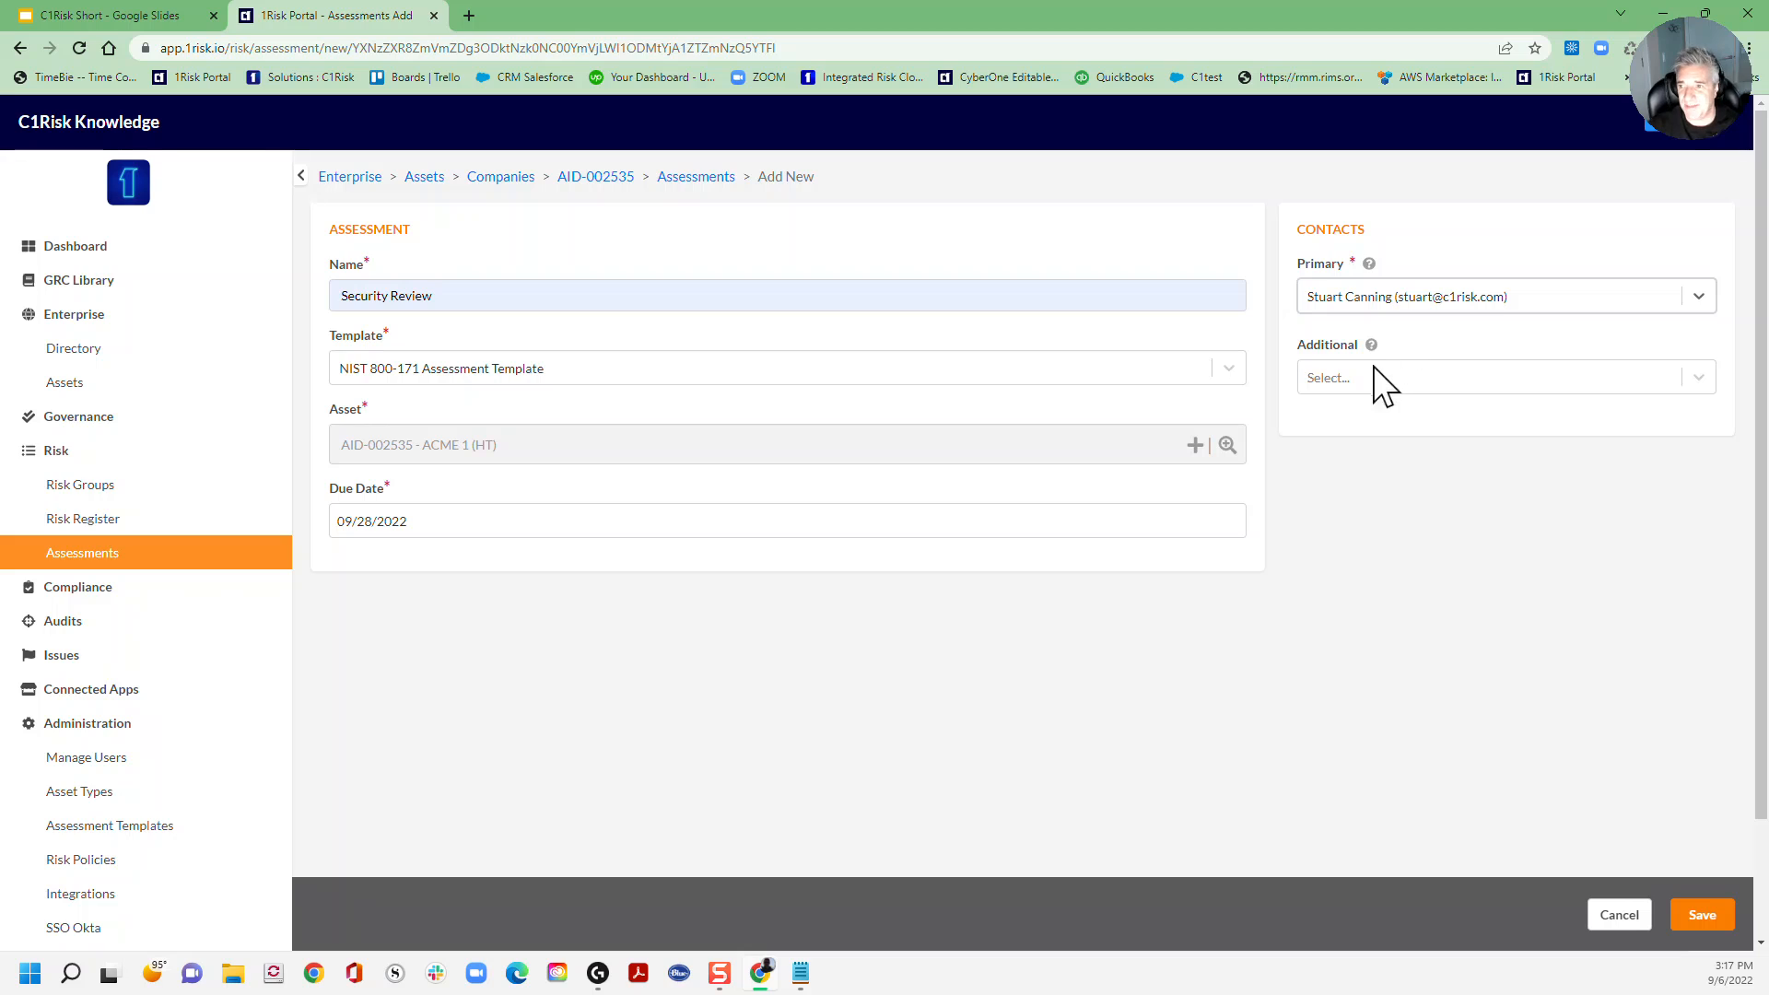
click(1373, 379)
click(1366, 449)
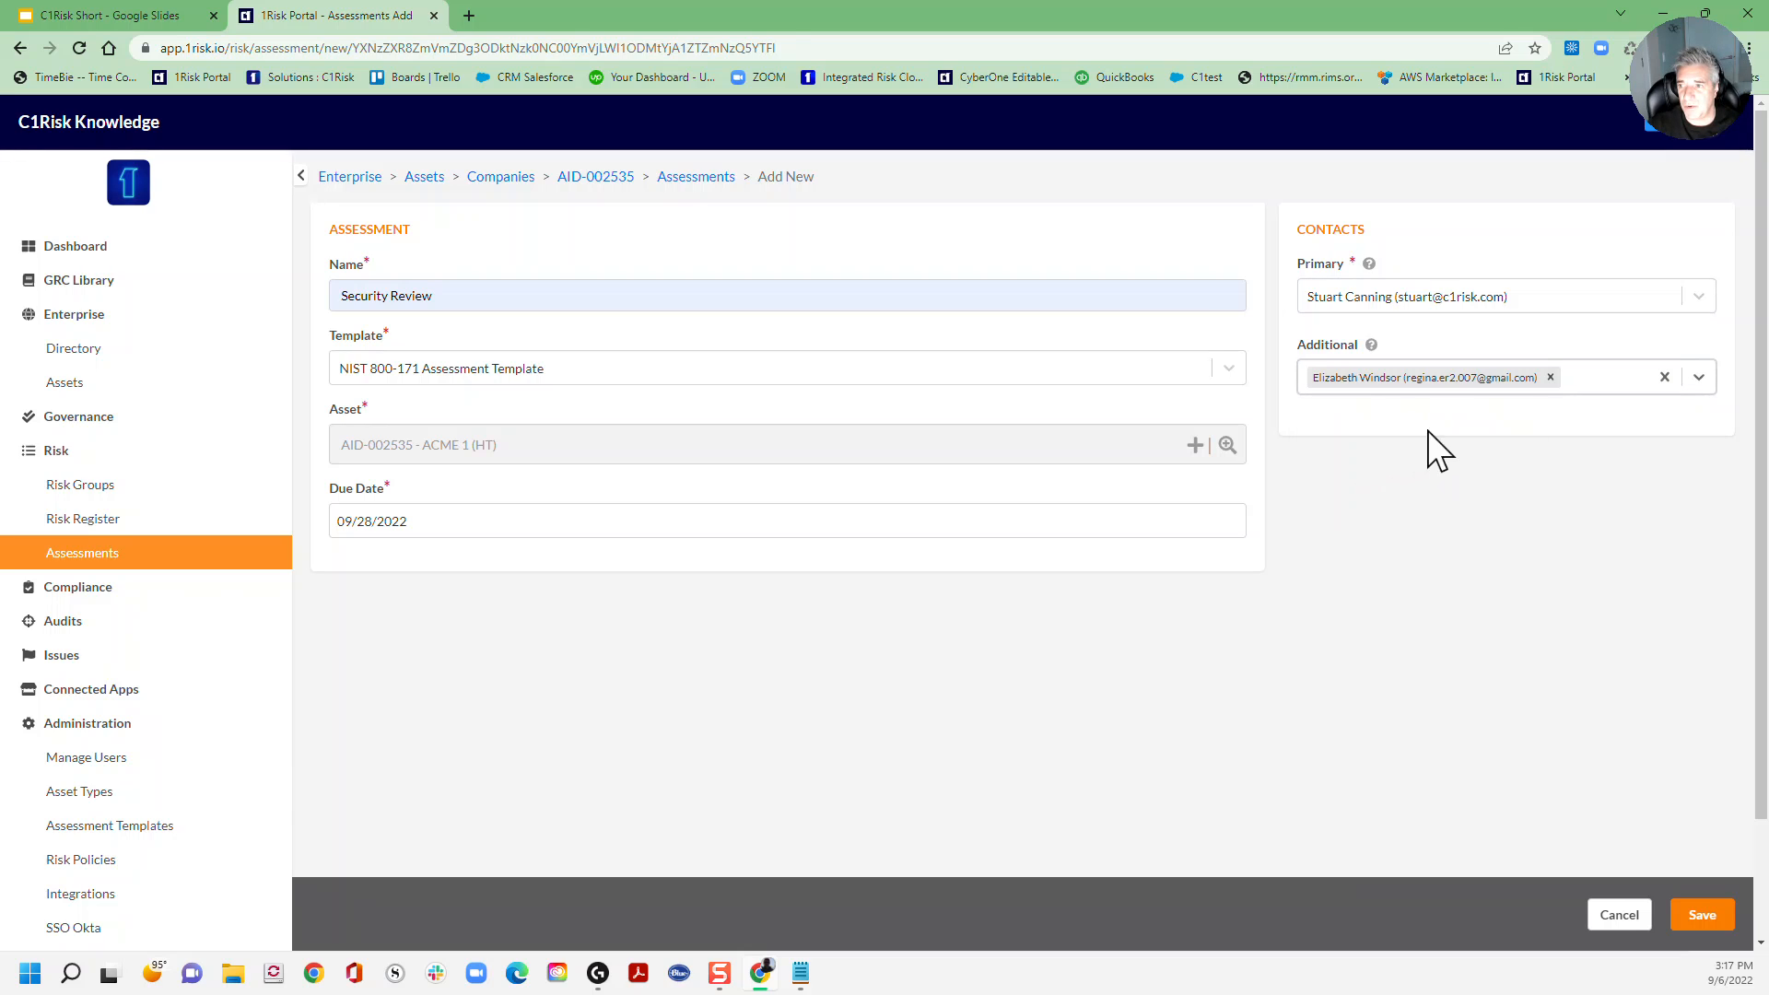
click(1699, 378)
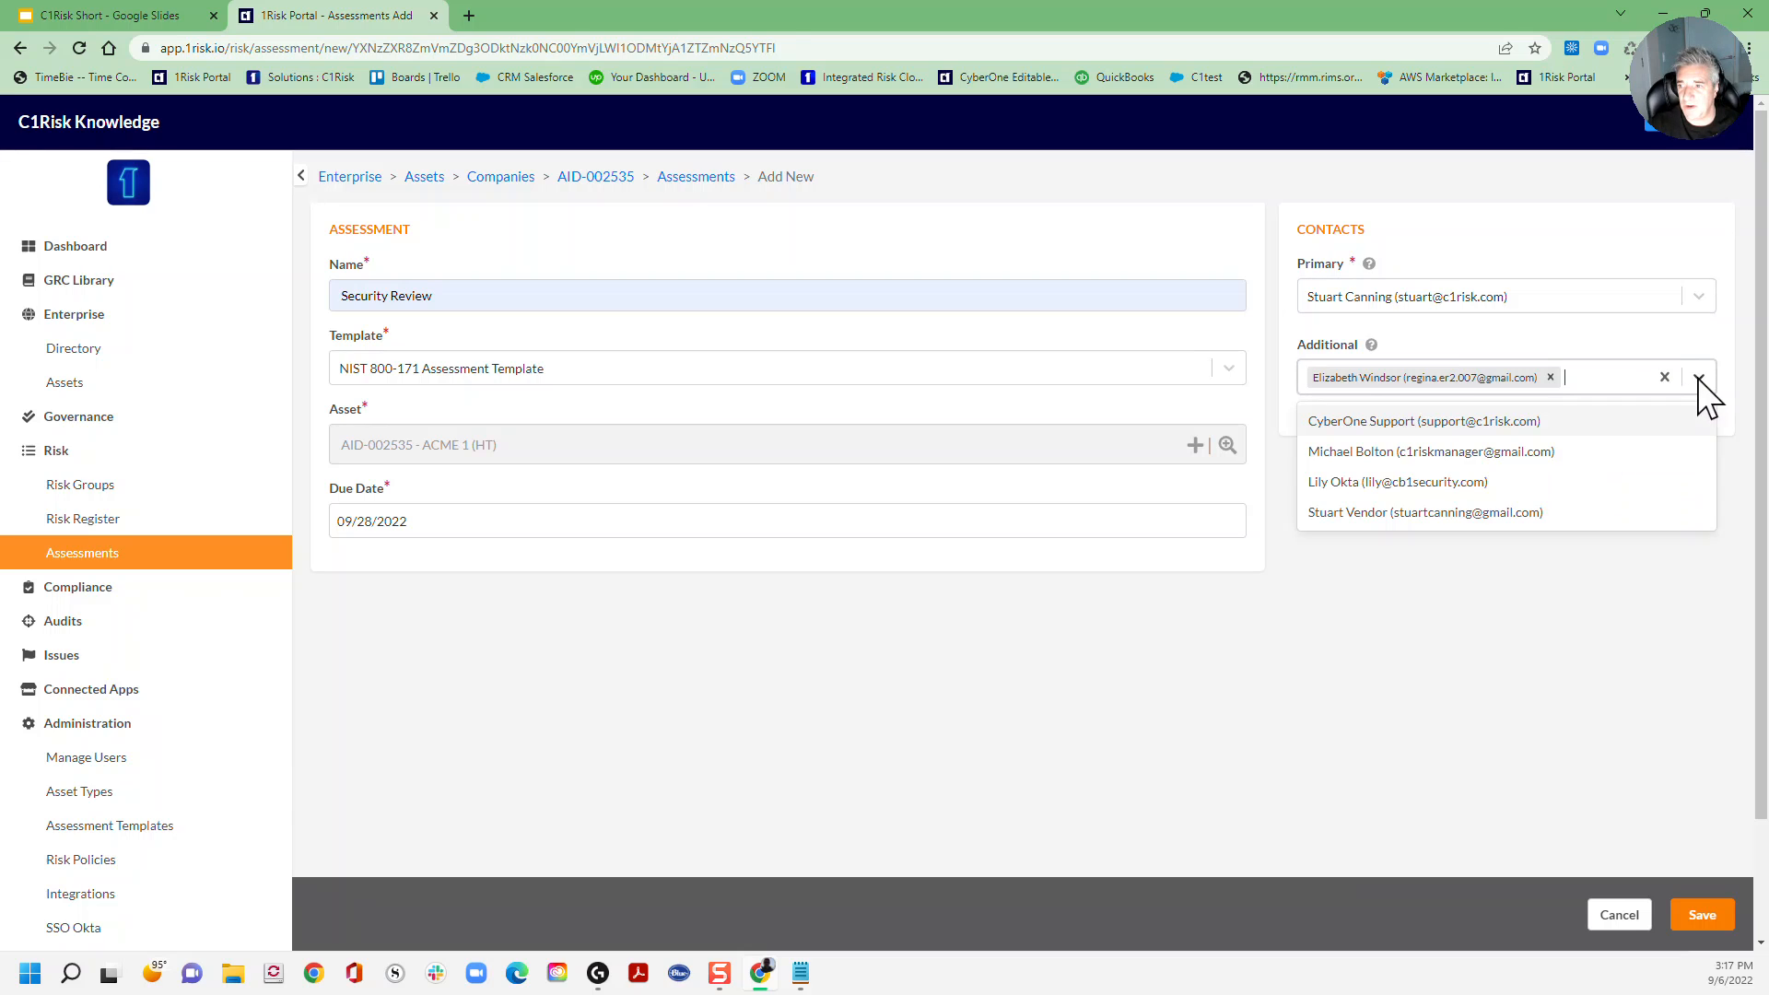
click(1404, 511)
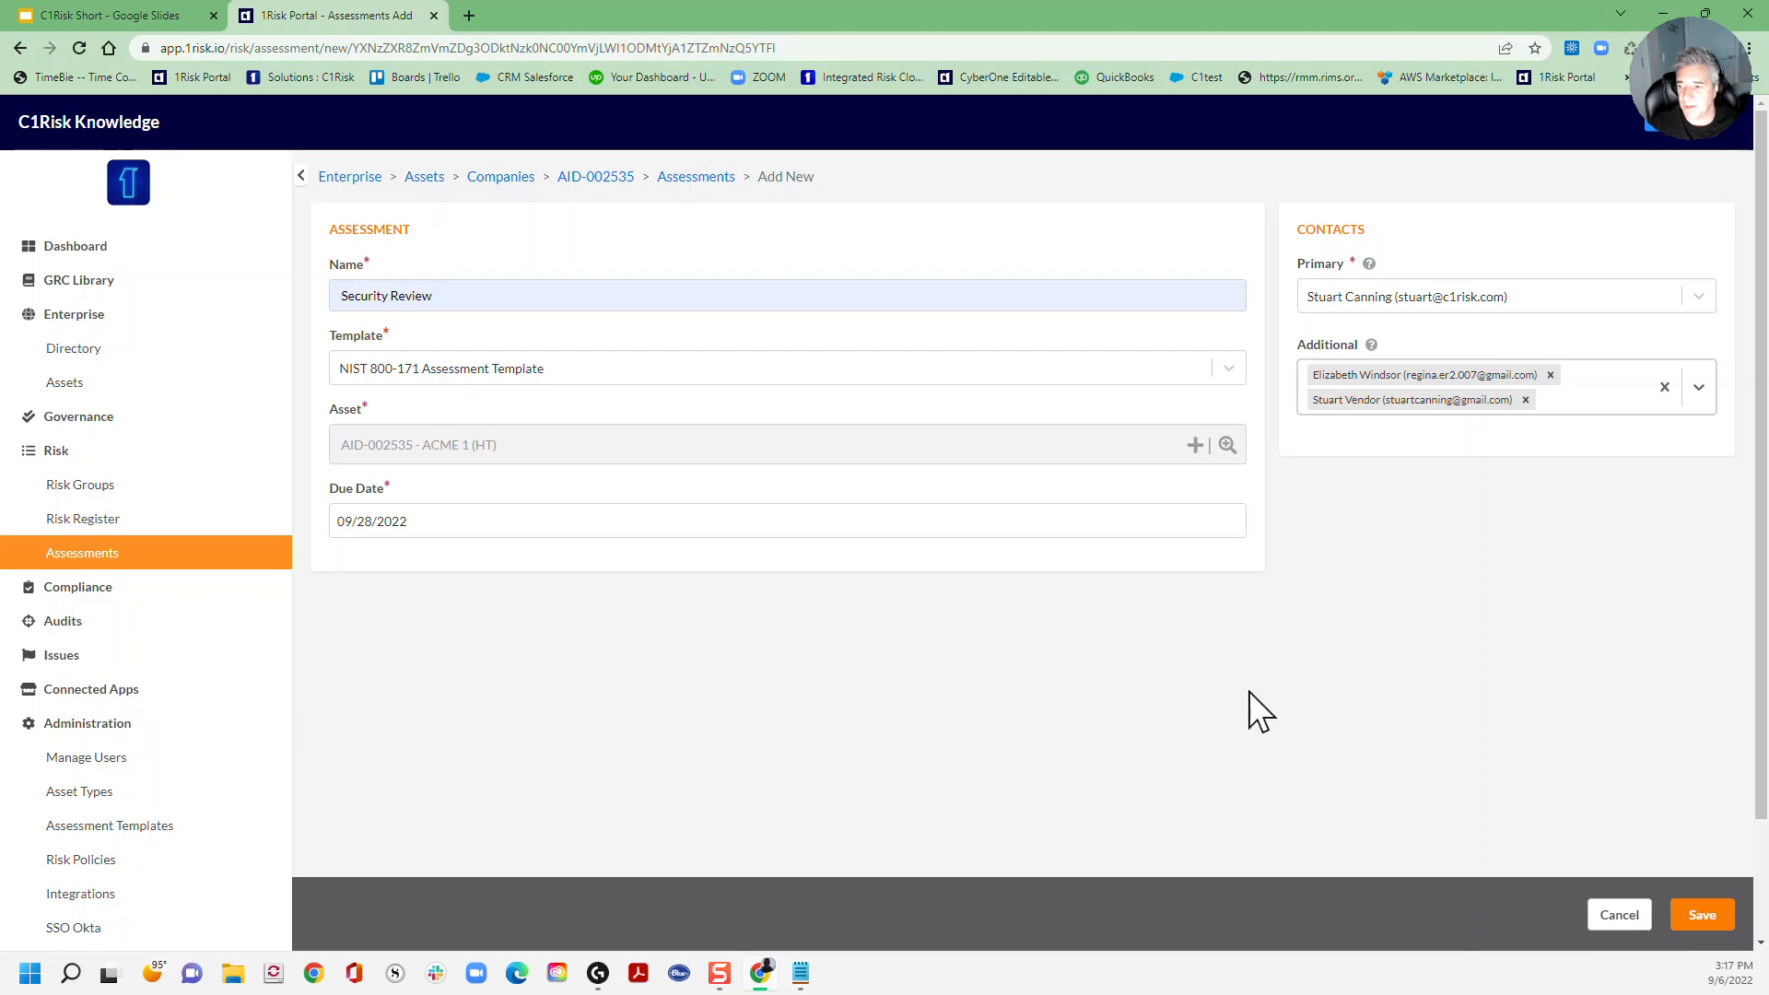
click(1675, 912)
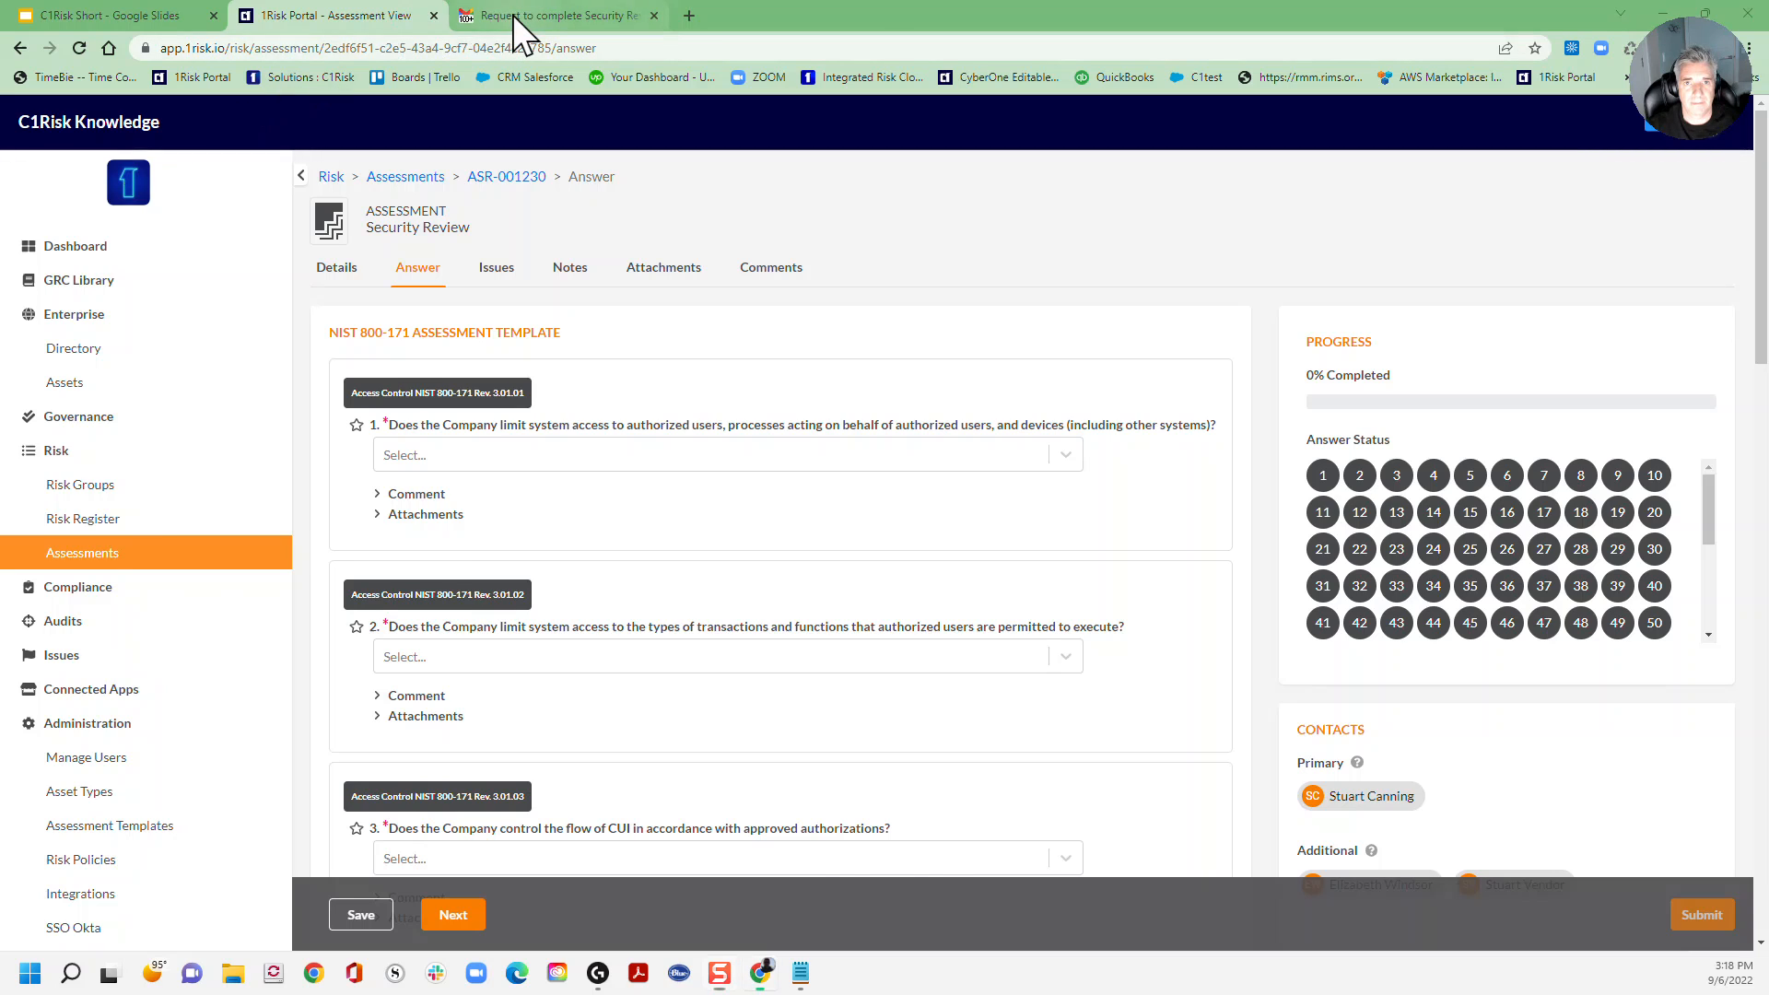
click(516, 16)
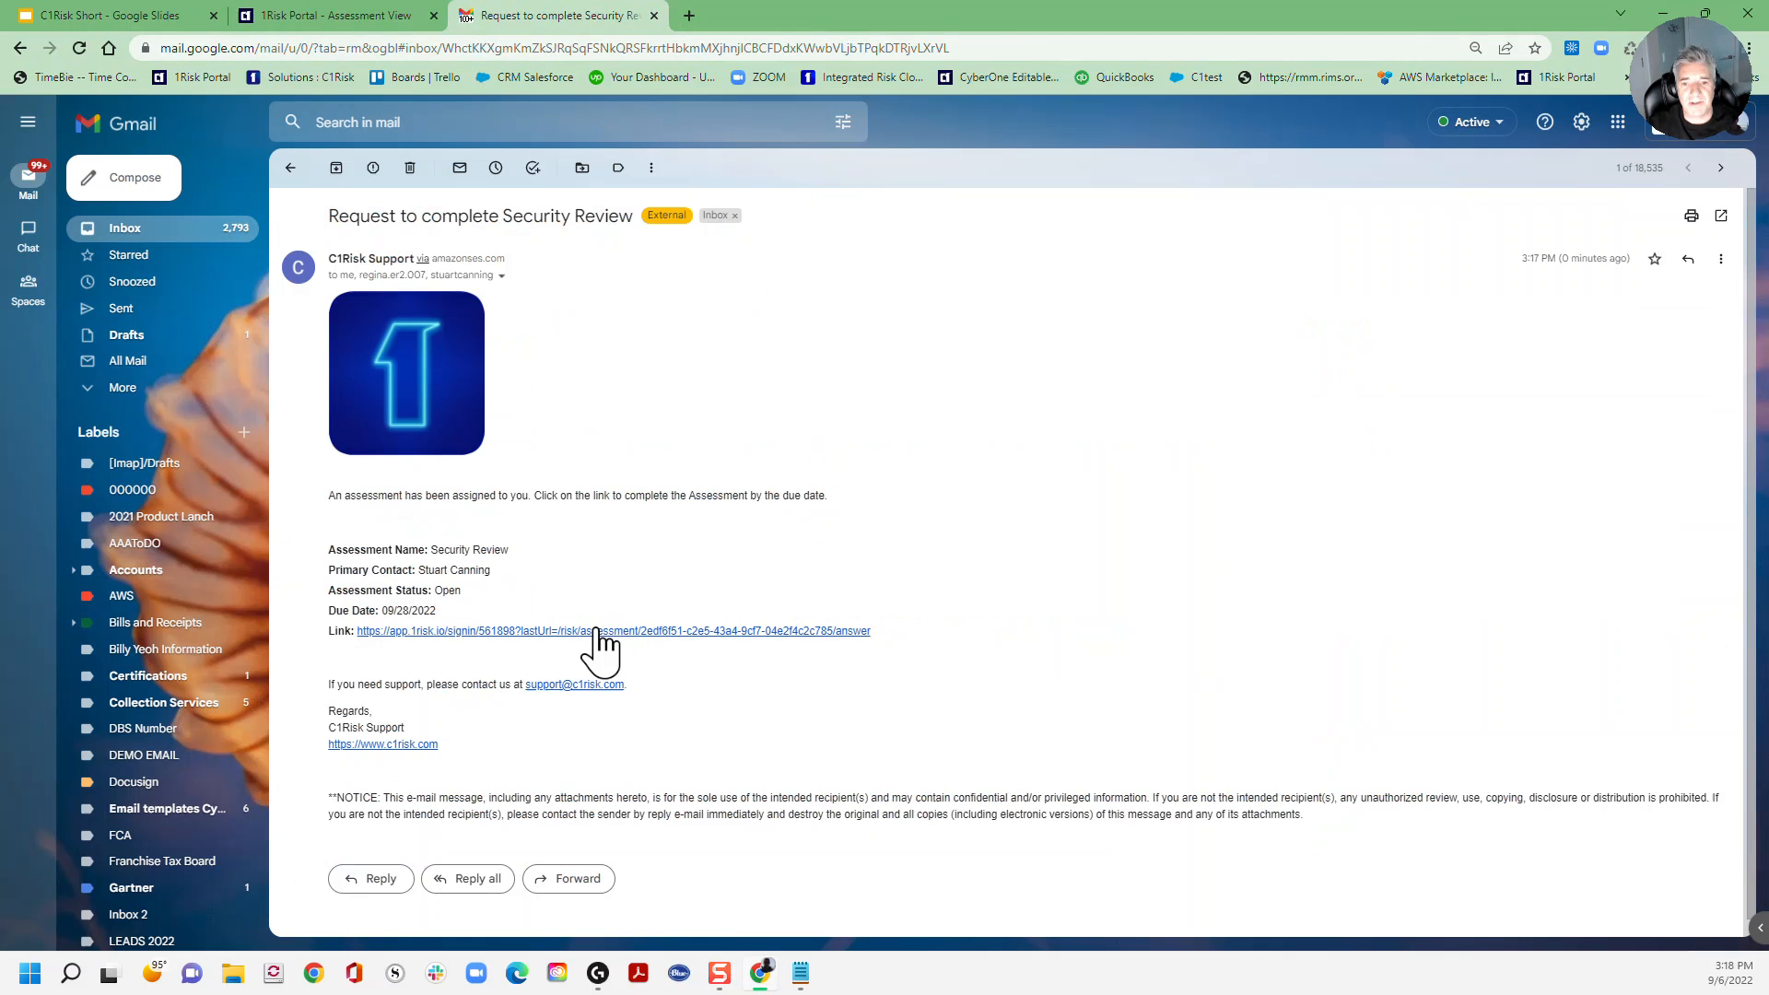
click(360, 18)
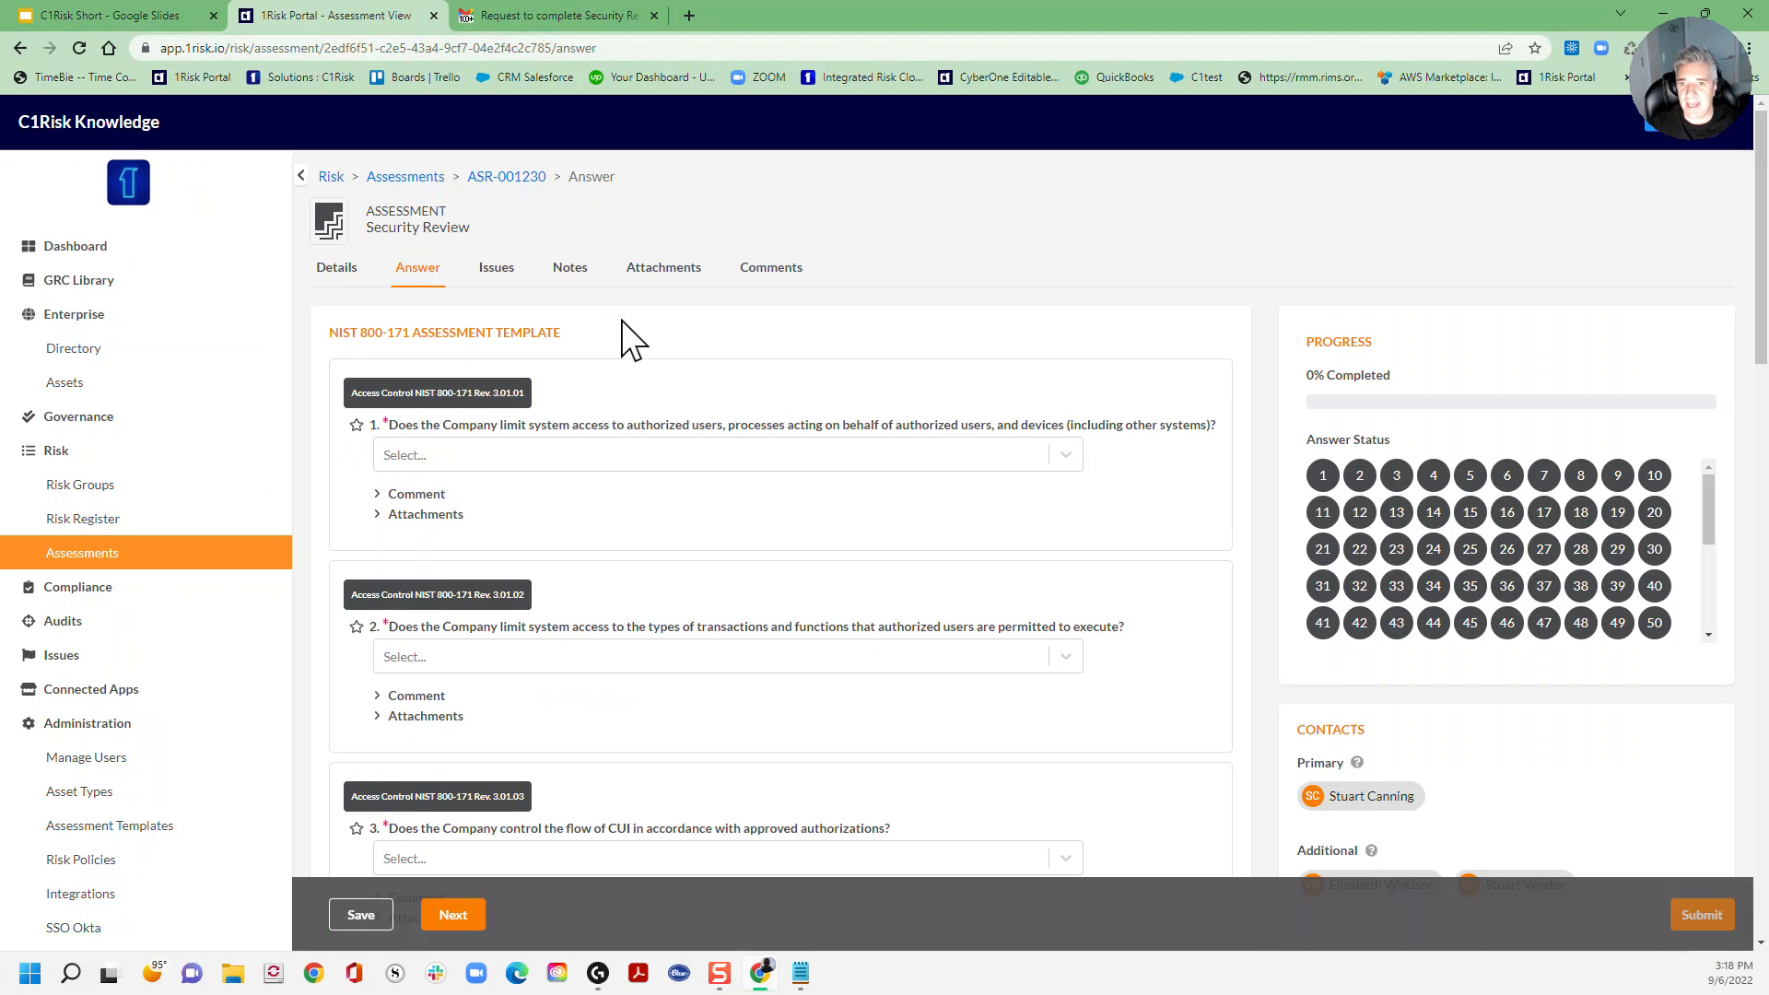
Step: Answer access-control question 1 as Implemented, bringing the questionnaire to 1% completed
scroll(622, 341, down, 1)
click(466, 373)
click(444, 411)
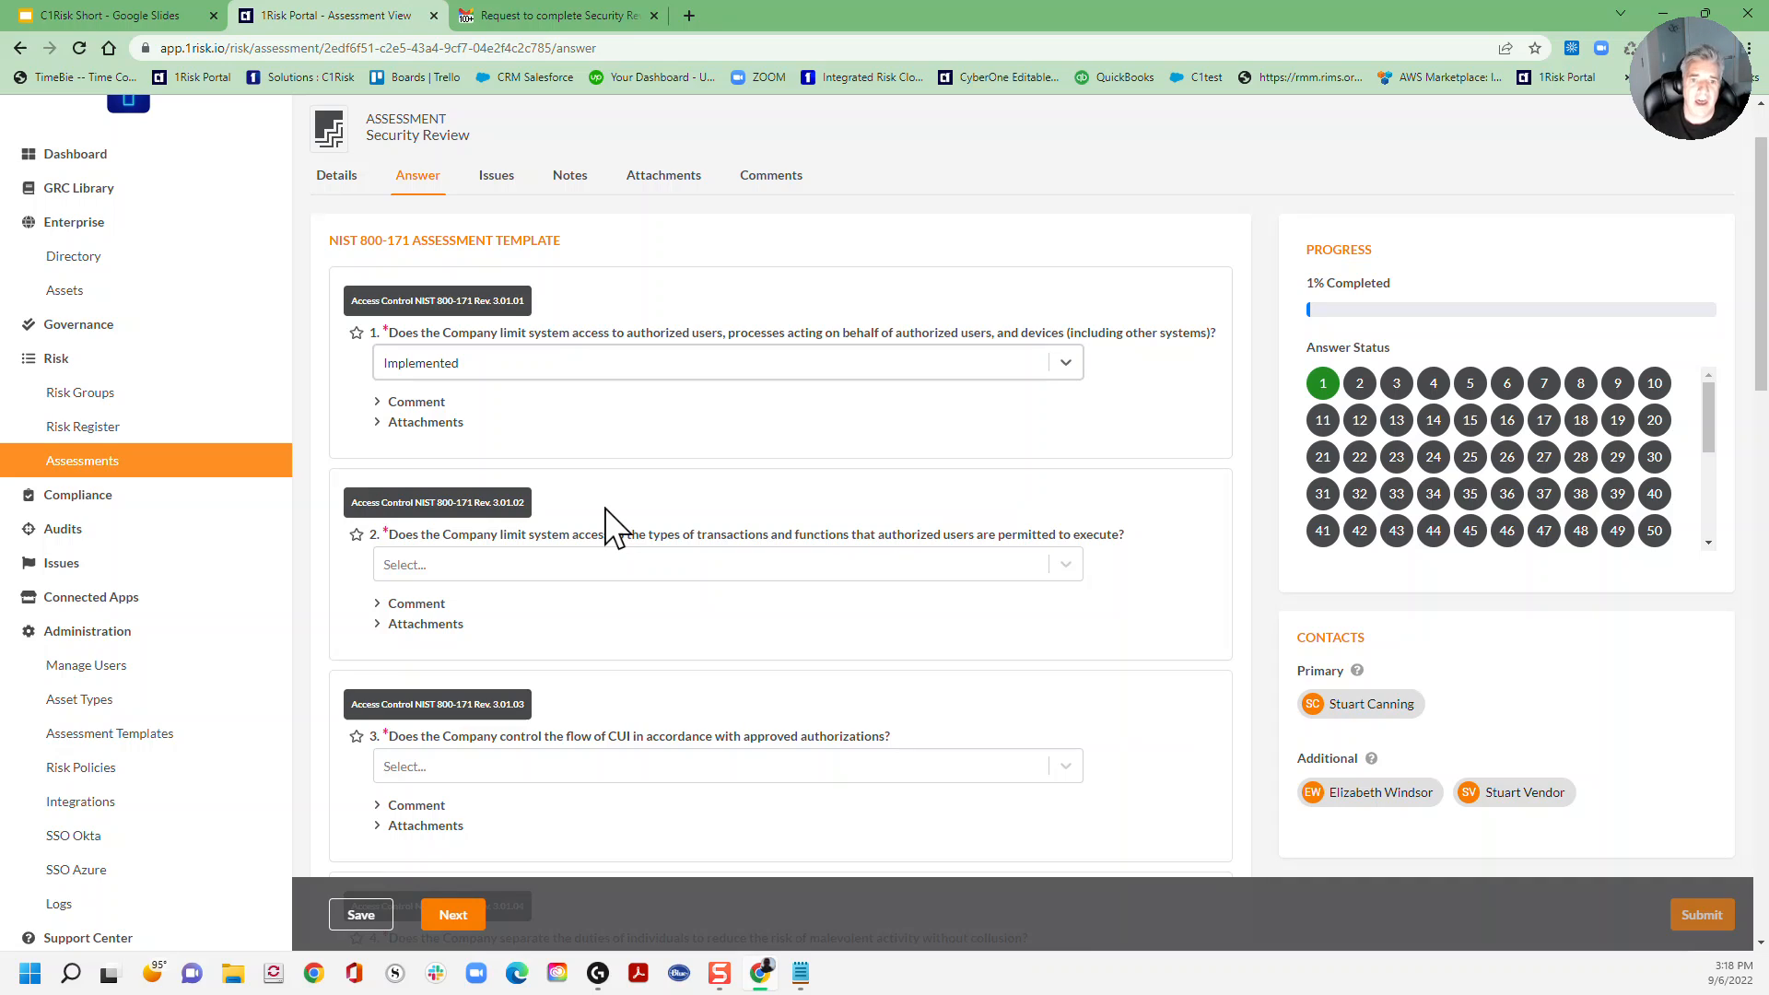
click(555, 370)
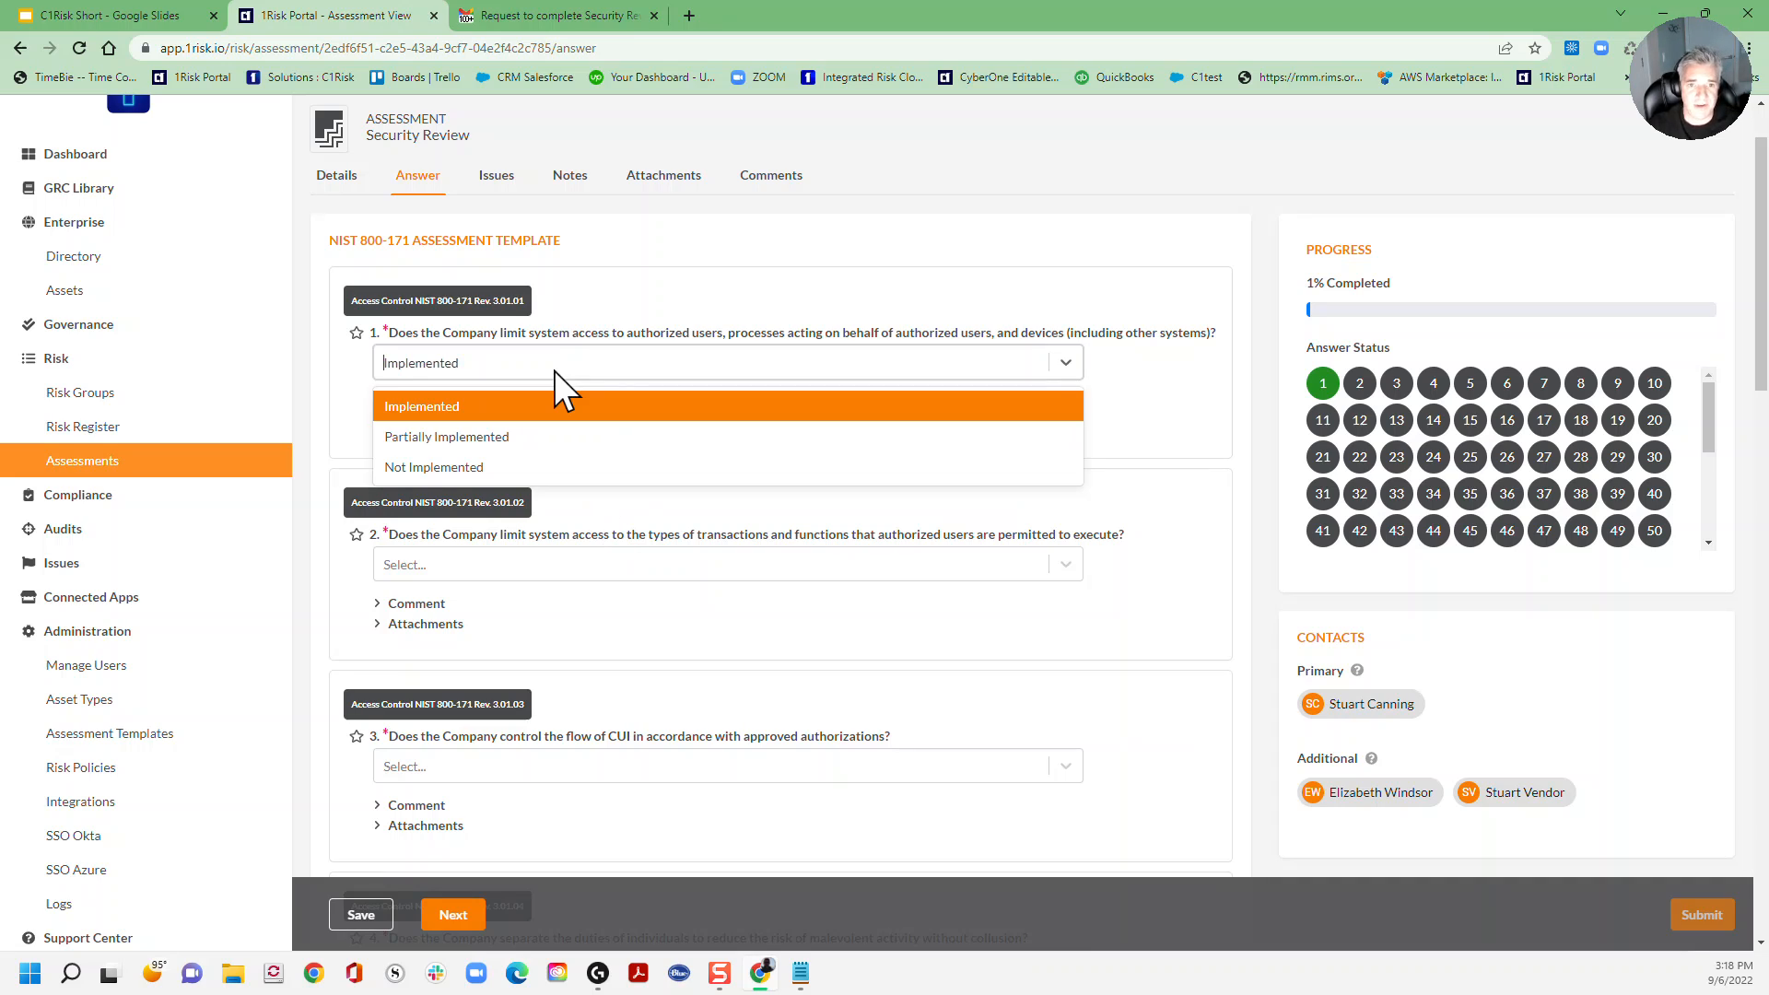
click(555, 371)
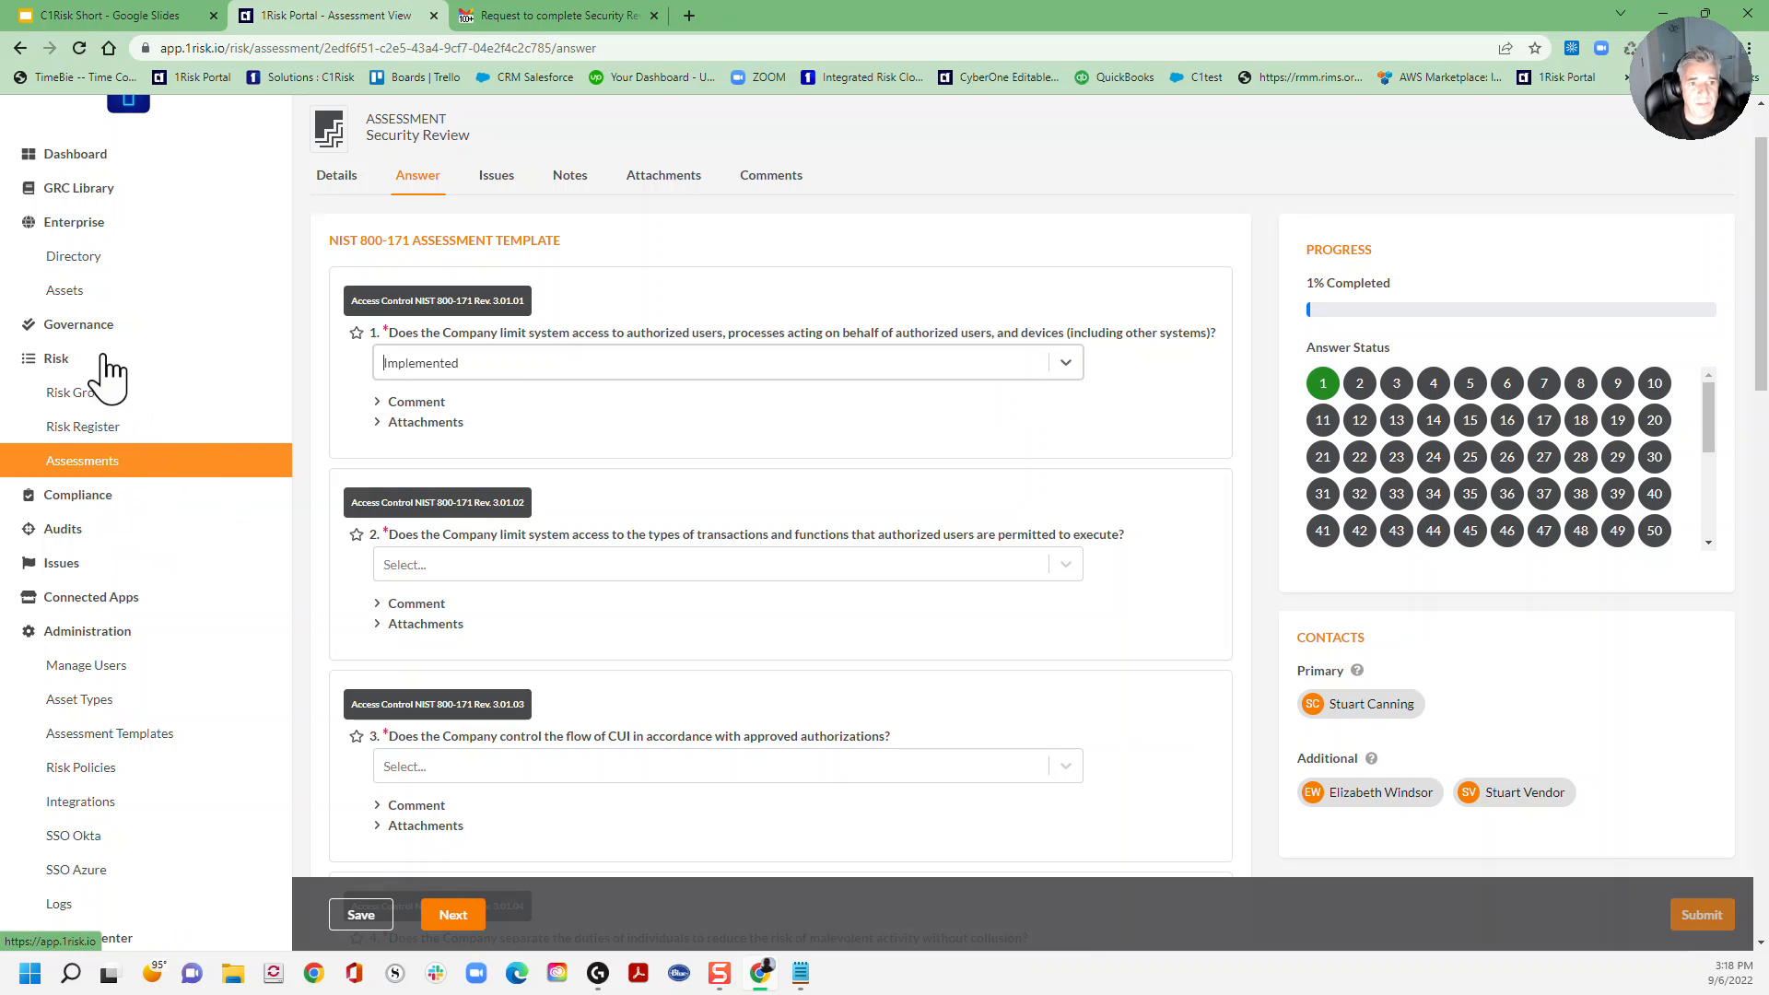
click(59, 361)
click(59, 361)
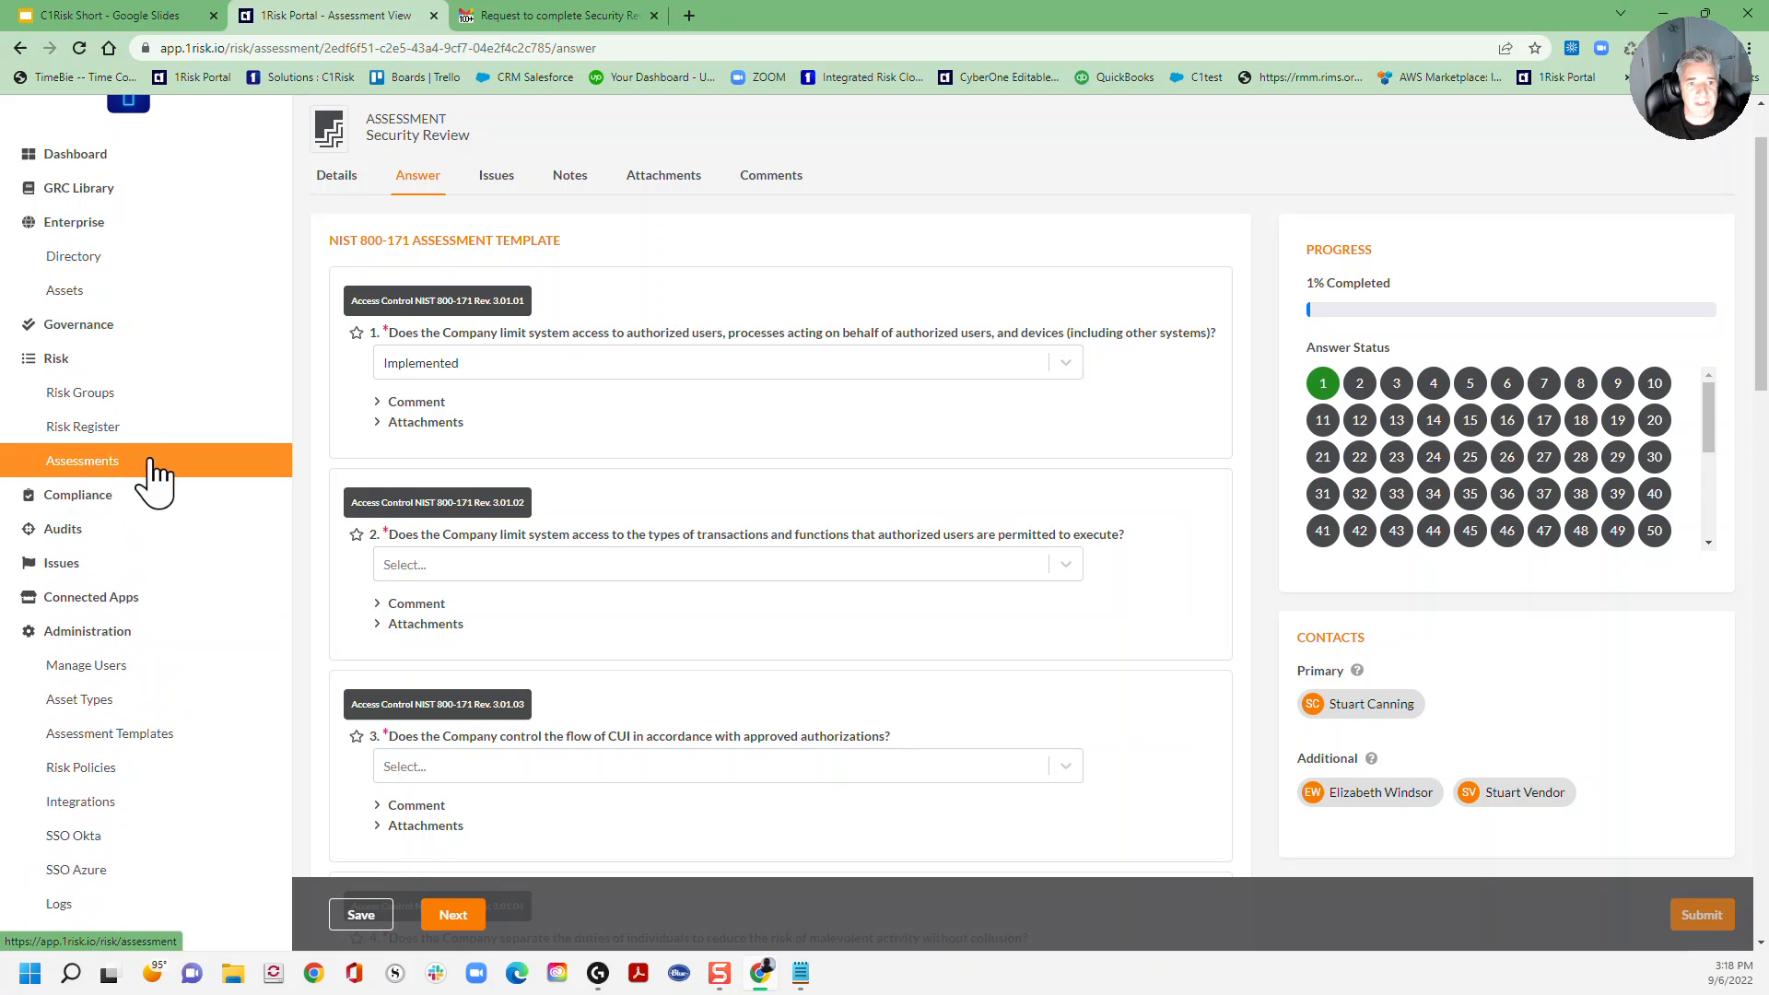
Step: Start a new assessment from the all-assessments list
click(80, 465)
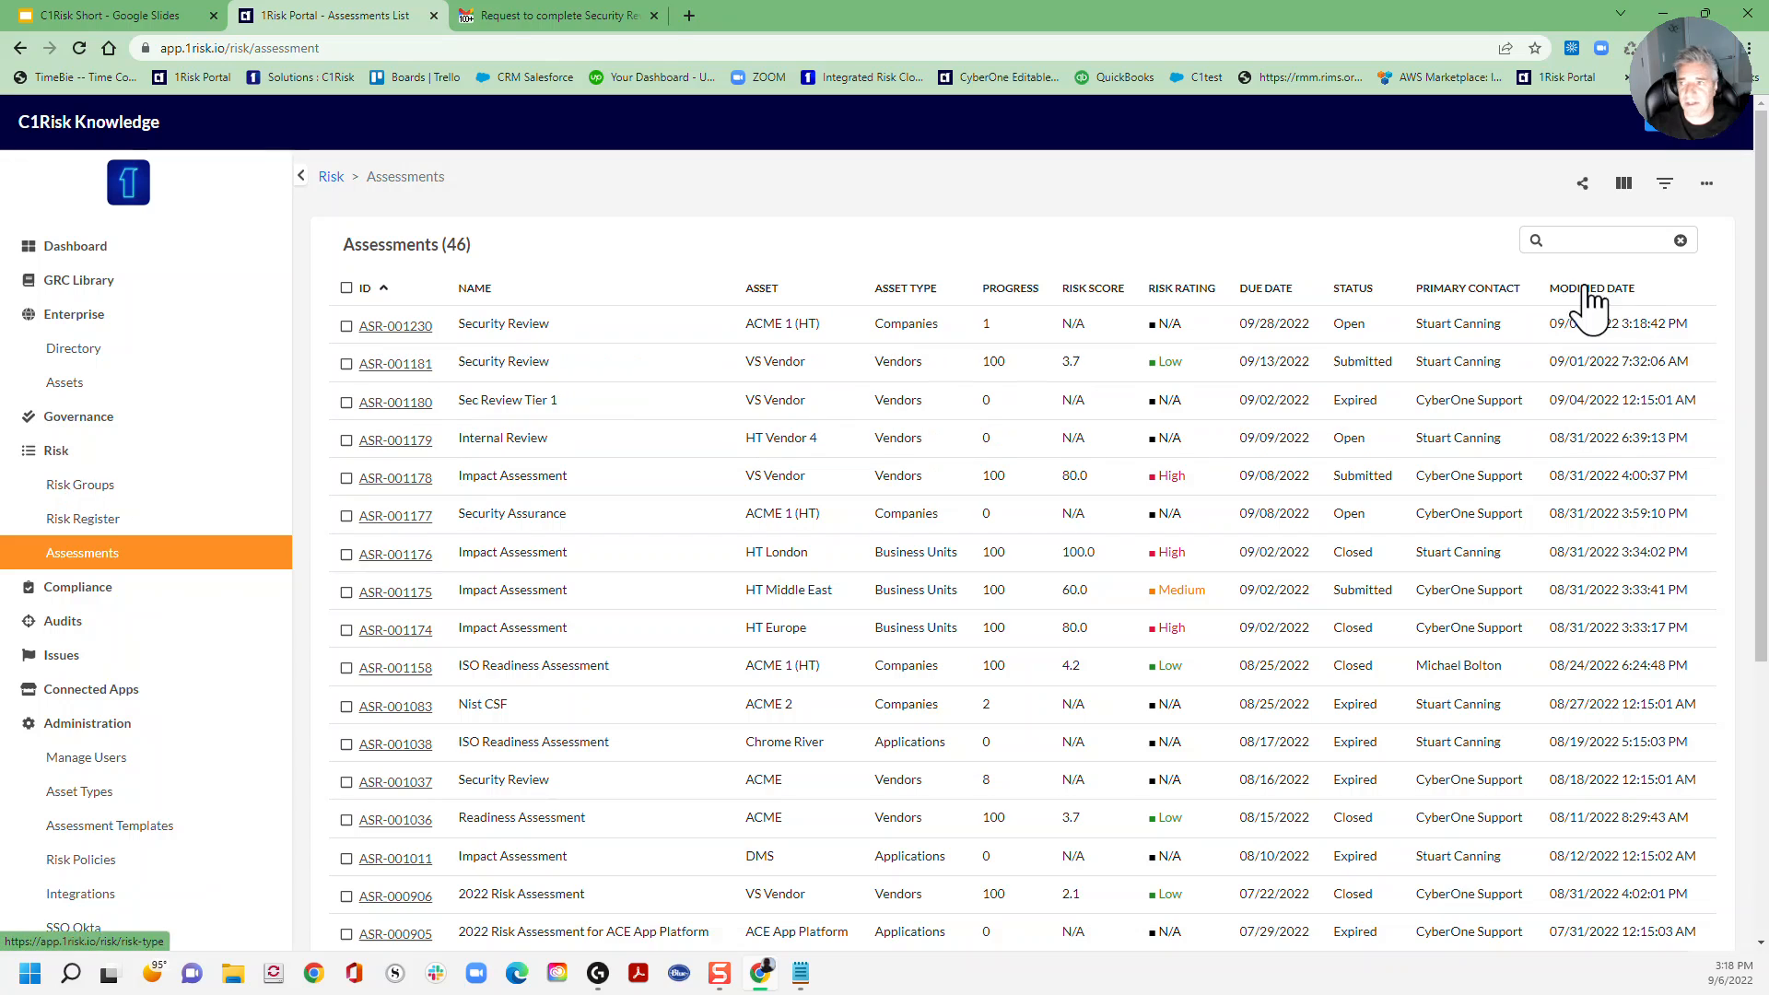
click(1707, 186)
click(1589, 230)
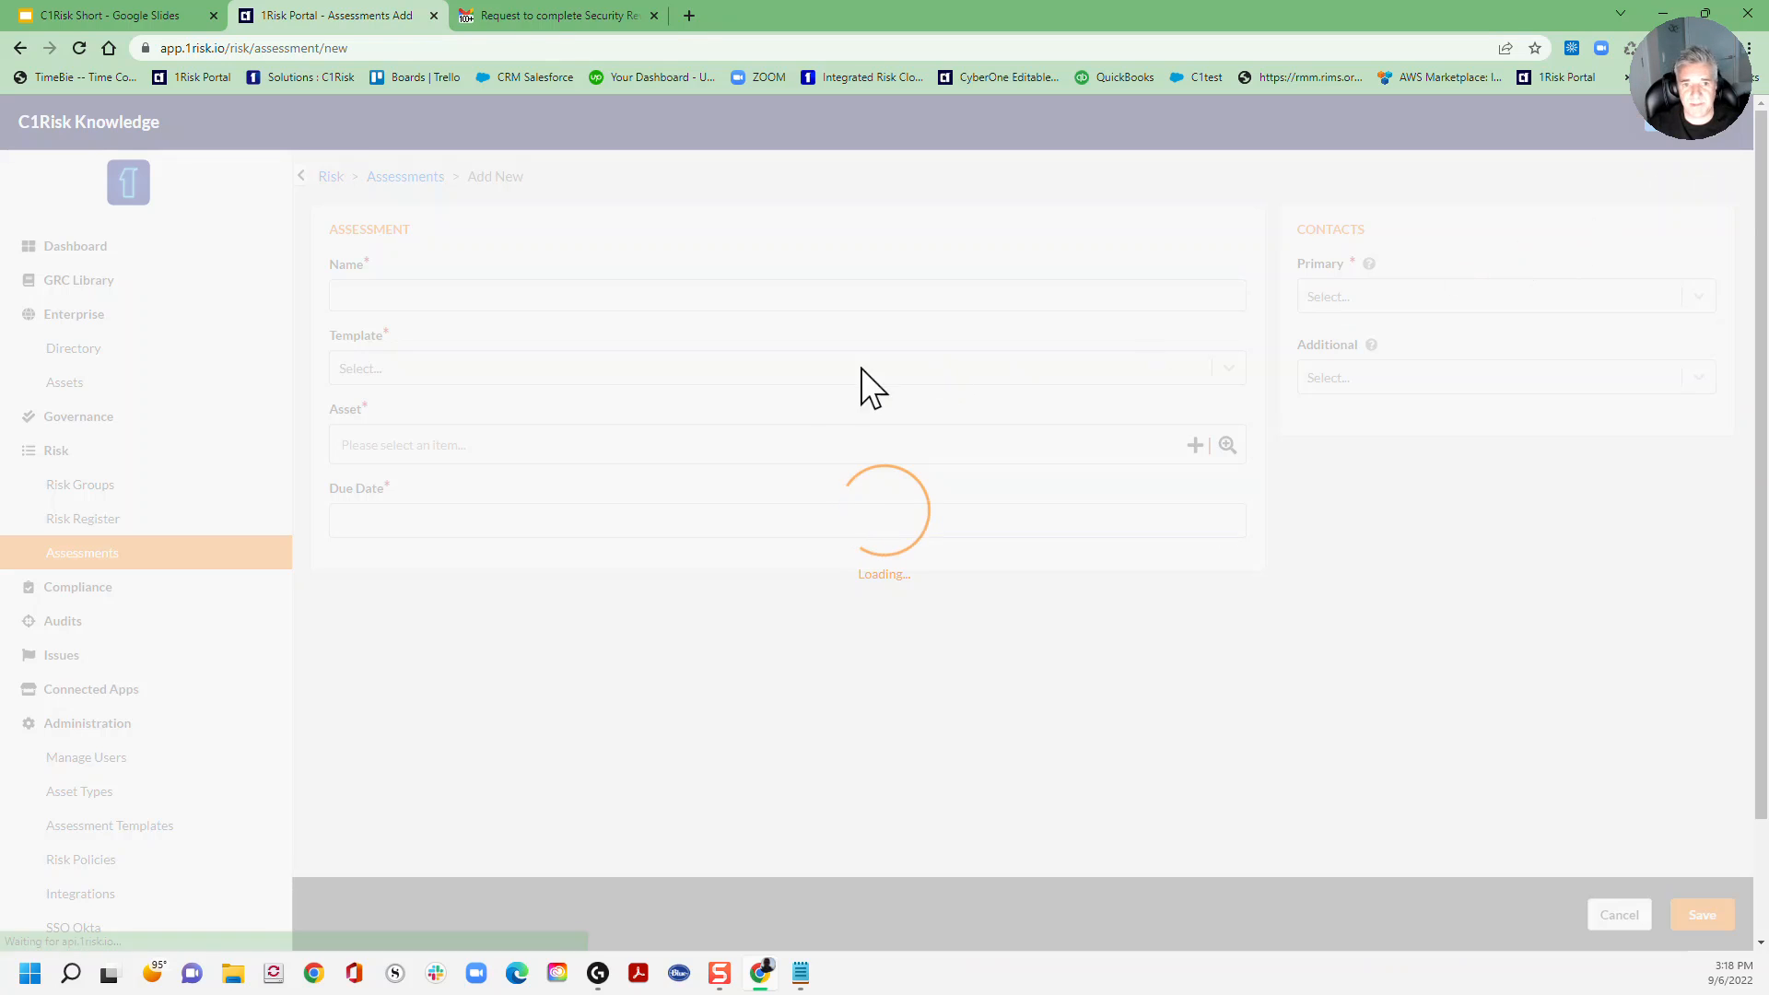
Step: Name it Security Review with the ISO 27001 Security Assessment-09102021 template, leaving the asset unchosen
click(472, 295)
text(Sec)
click(514, 342)
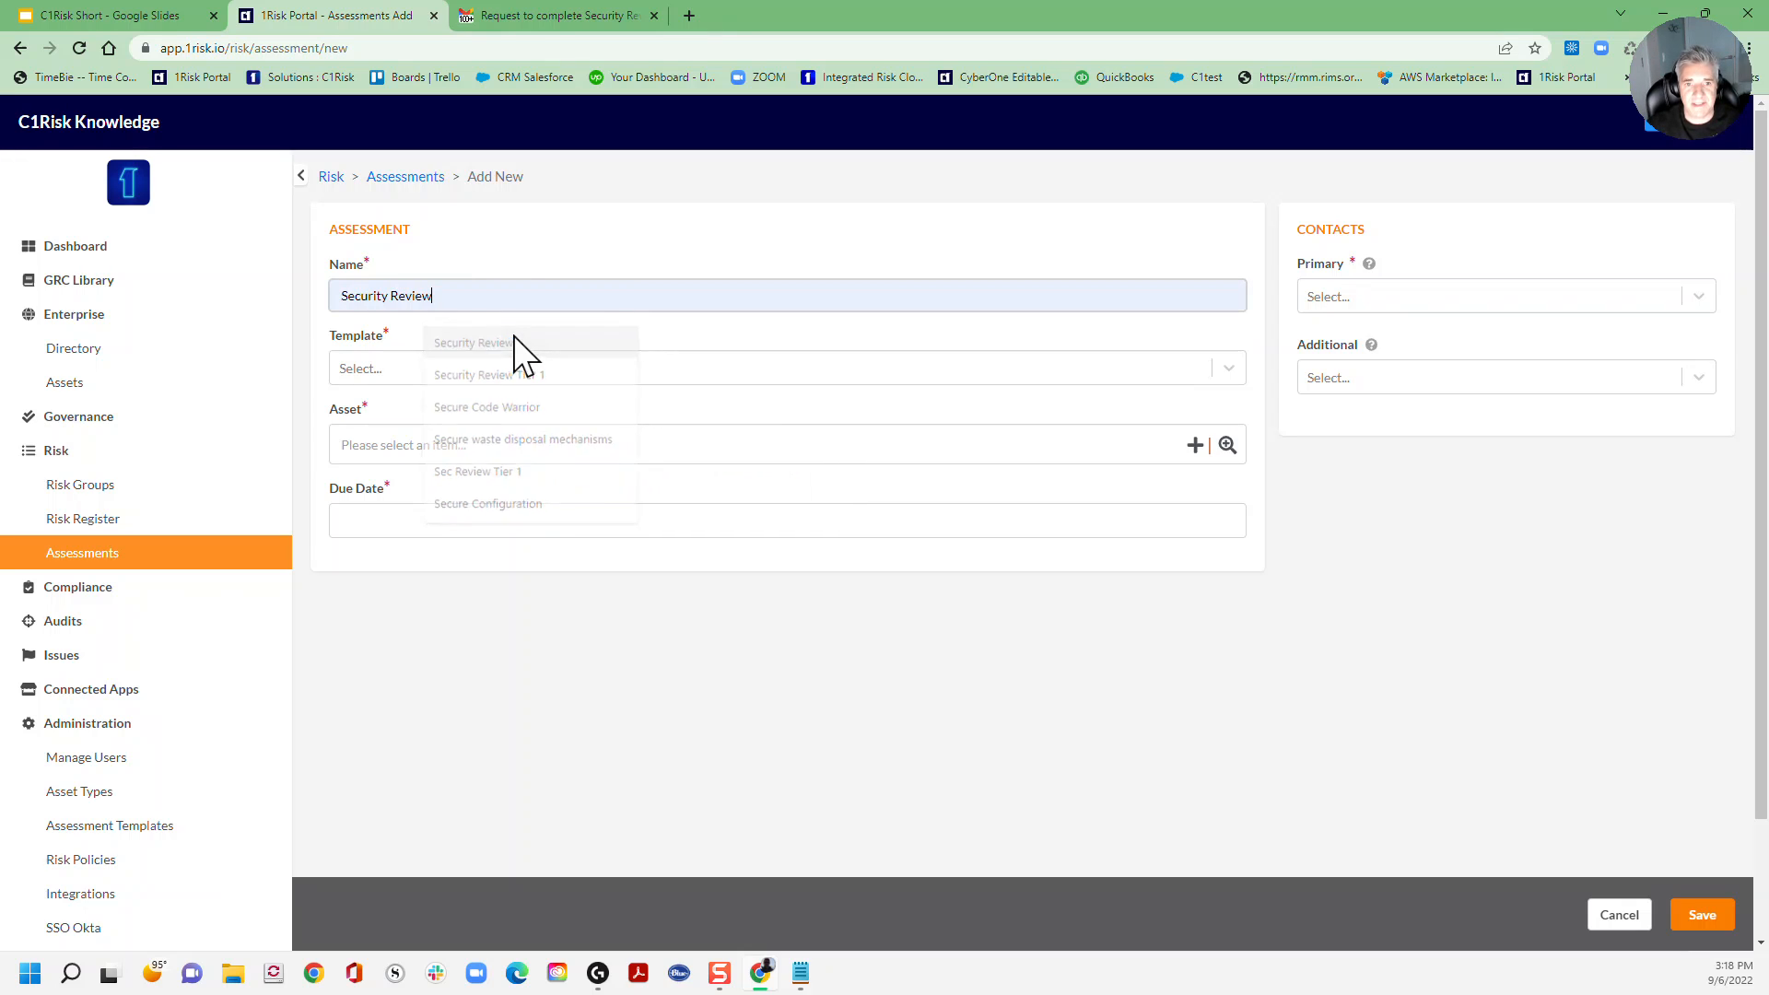
click(513, 373)
click(429, 445)
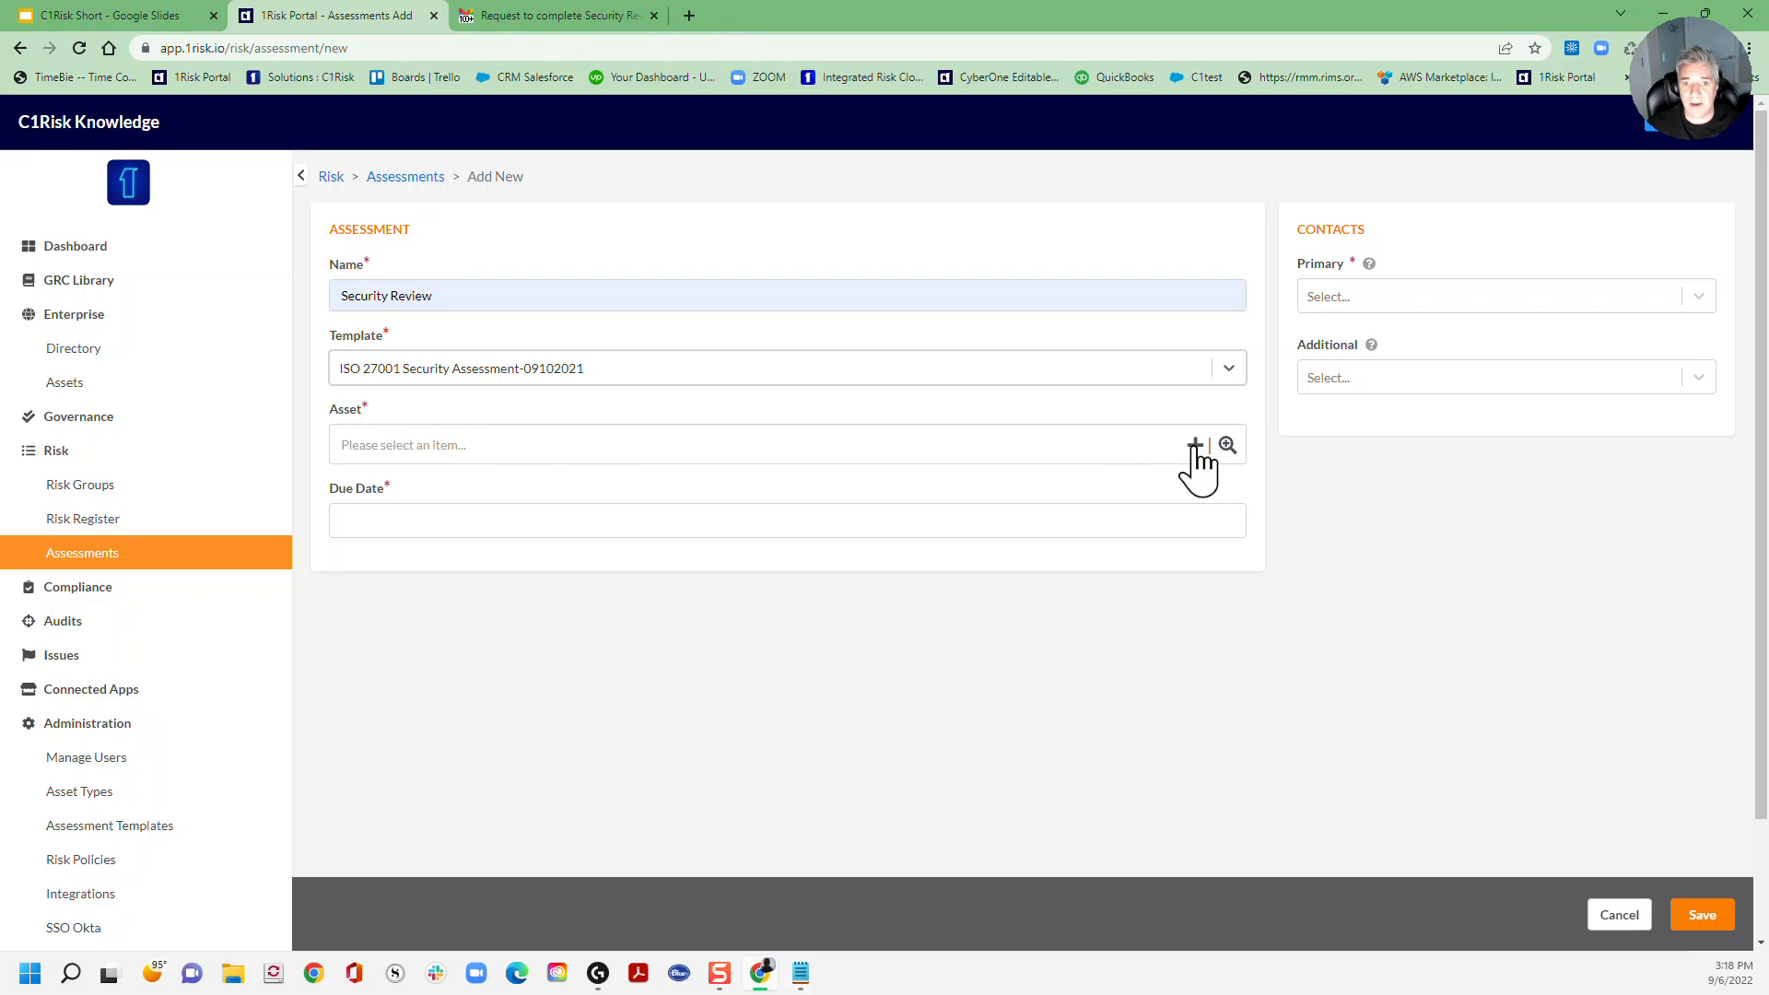
click(1228, 445)
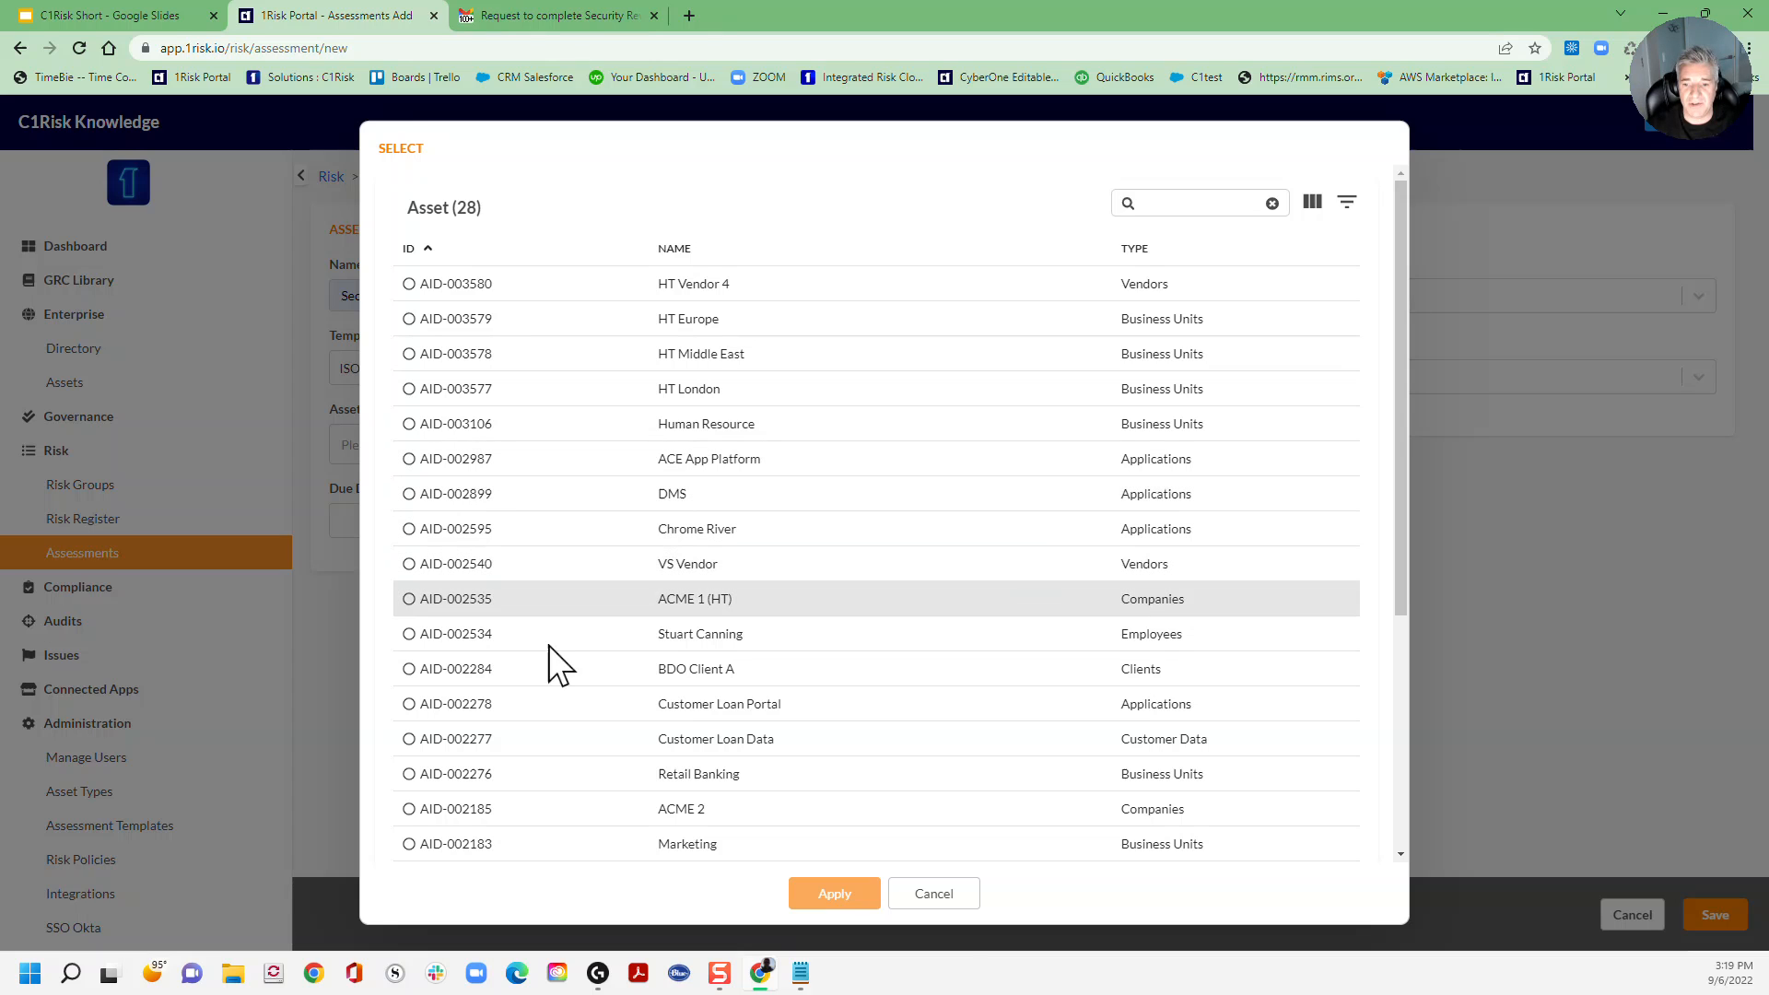
click(959, 898)
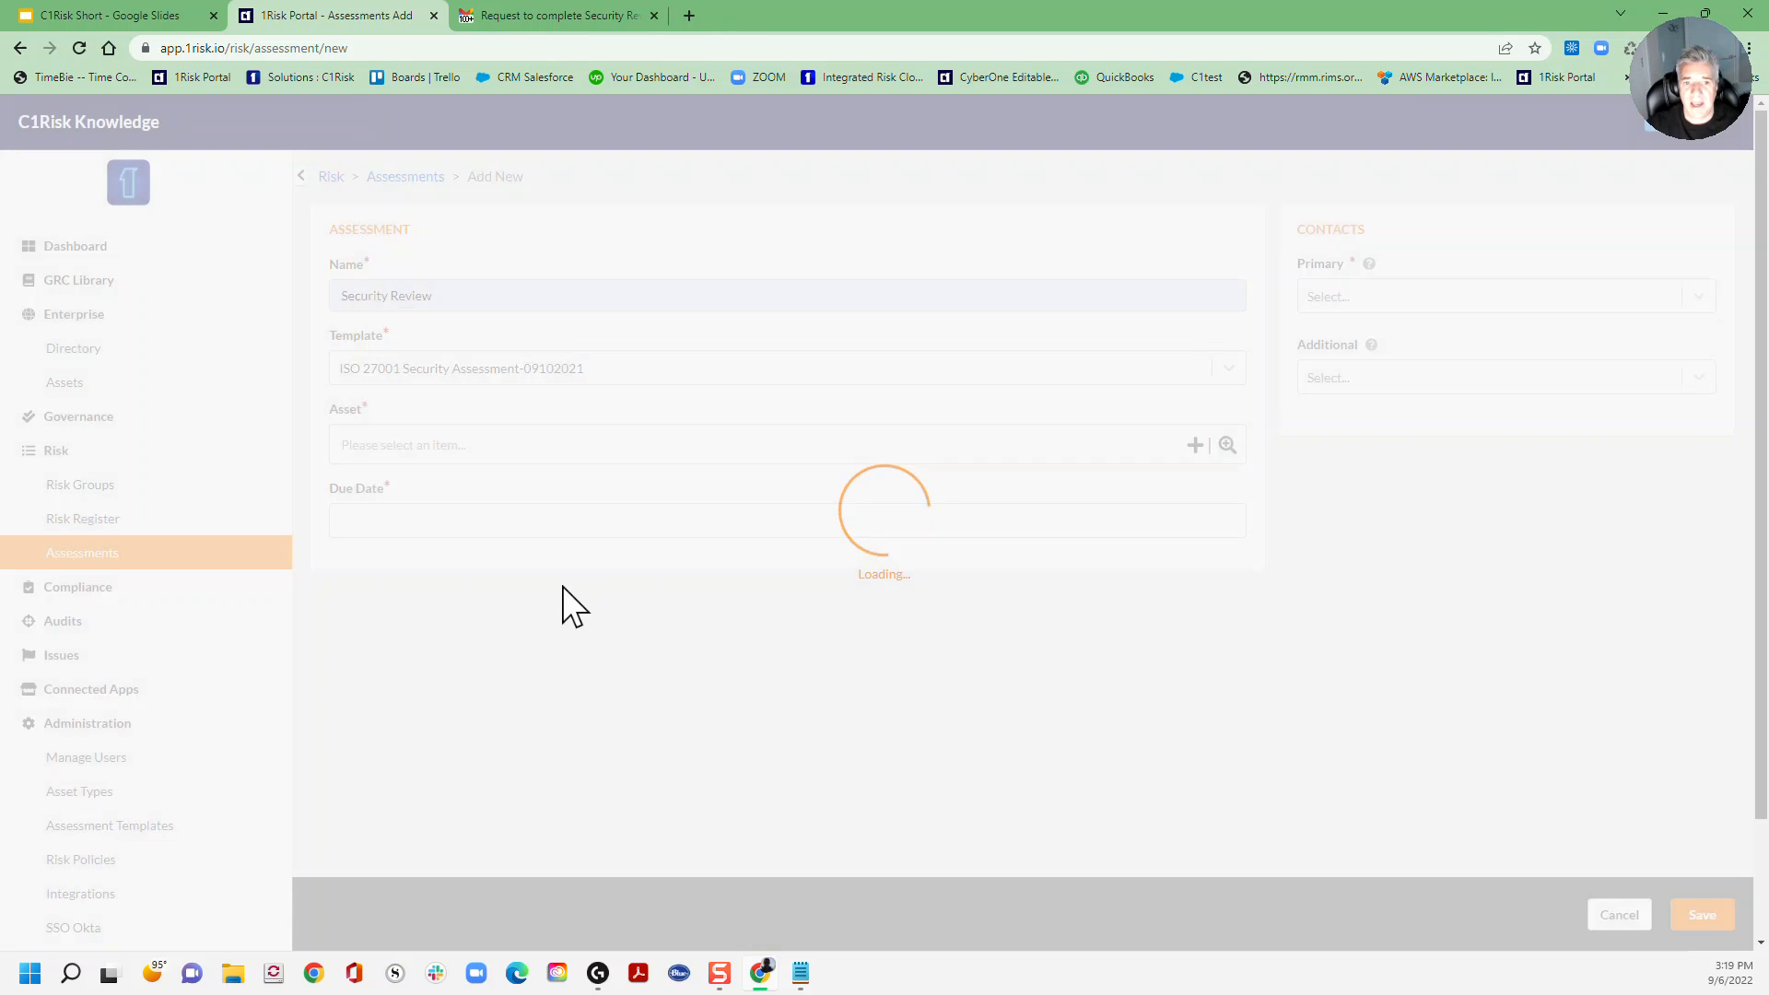